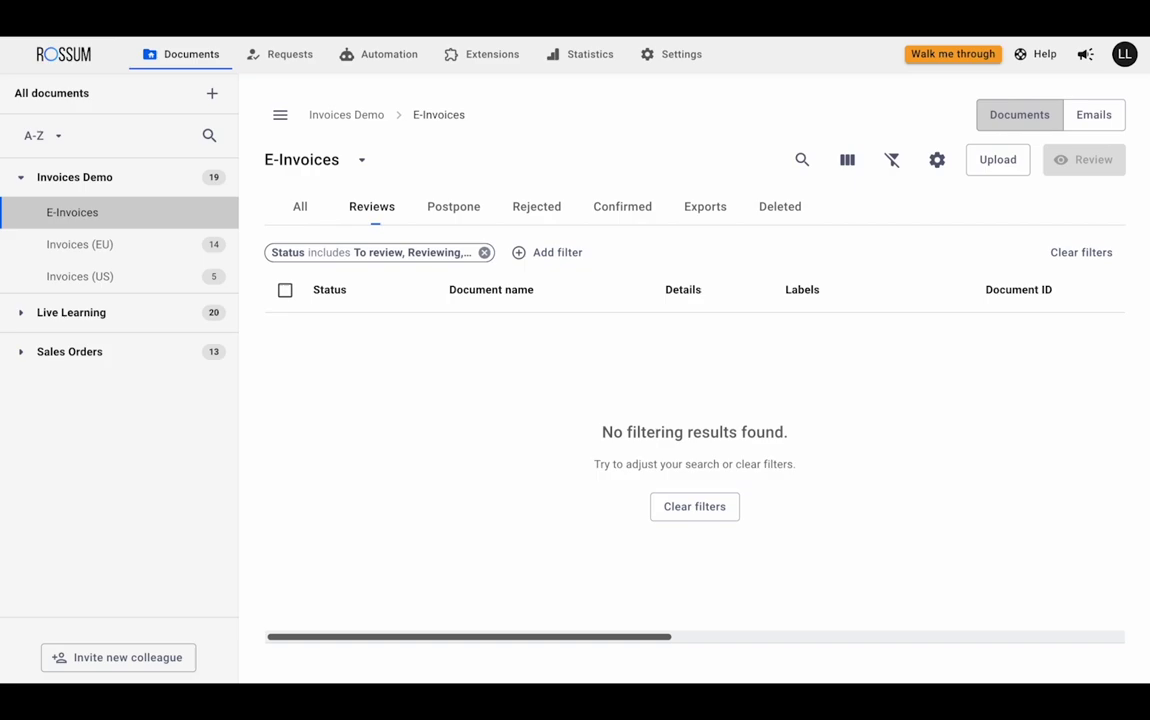
Open the installed E-Invoicing extension and review its JSON field mapping for document ID and dates.
click(488, 64)
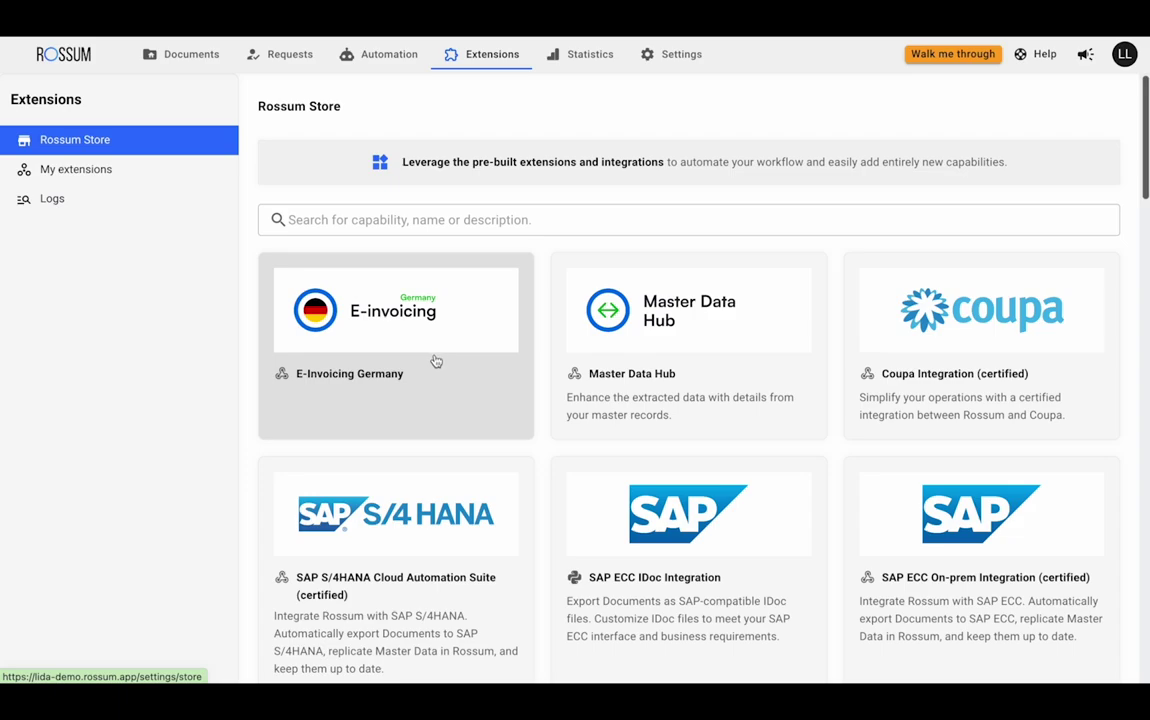
click(126, 178)
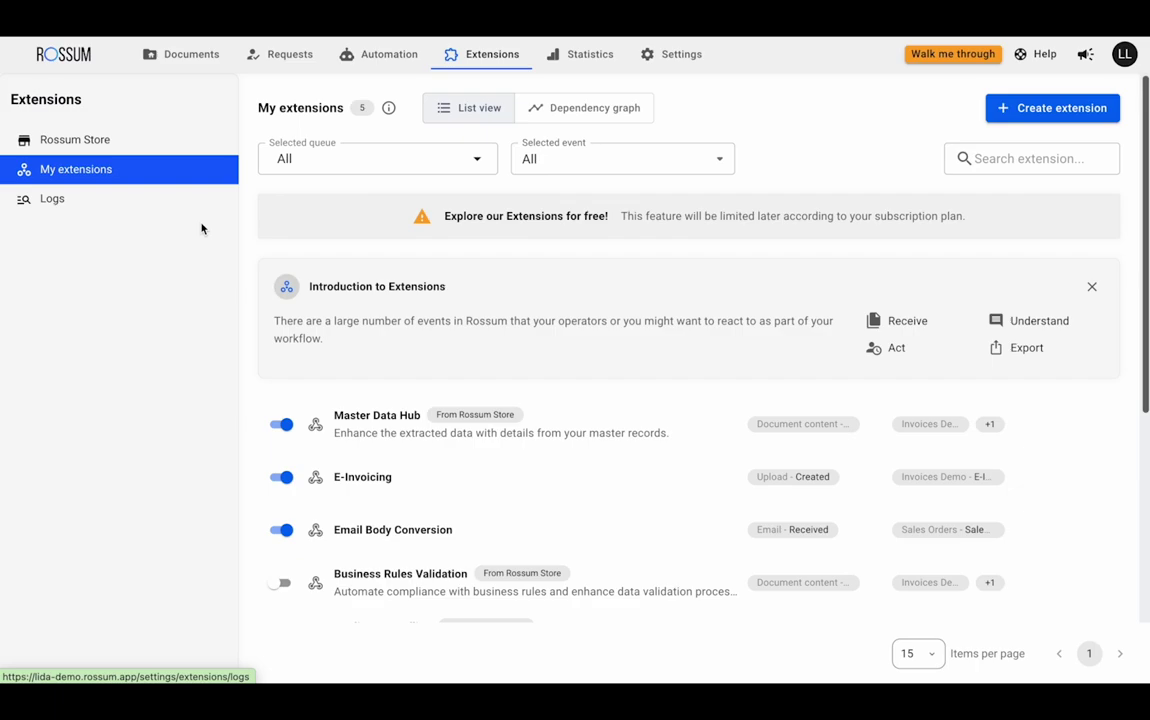
click(424, 480)
scroll(577, 506, down, 3)
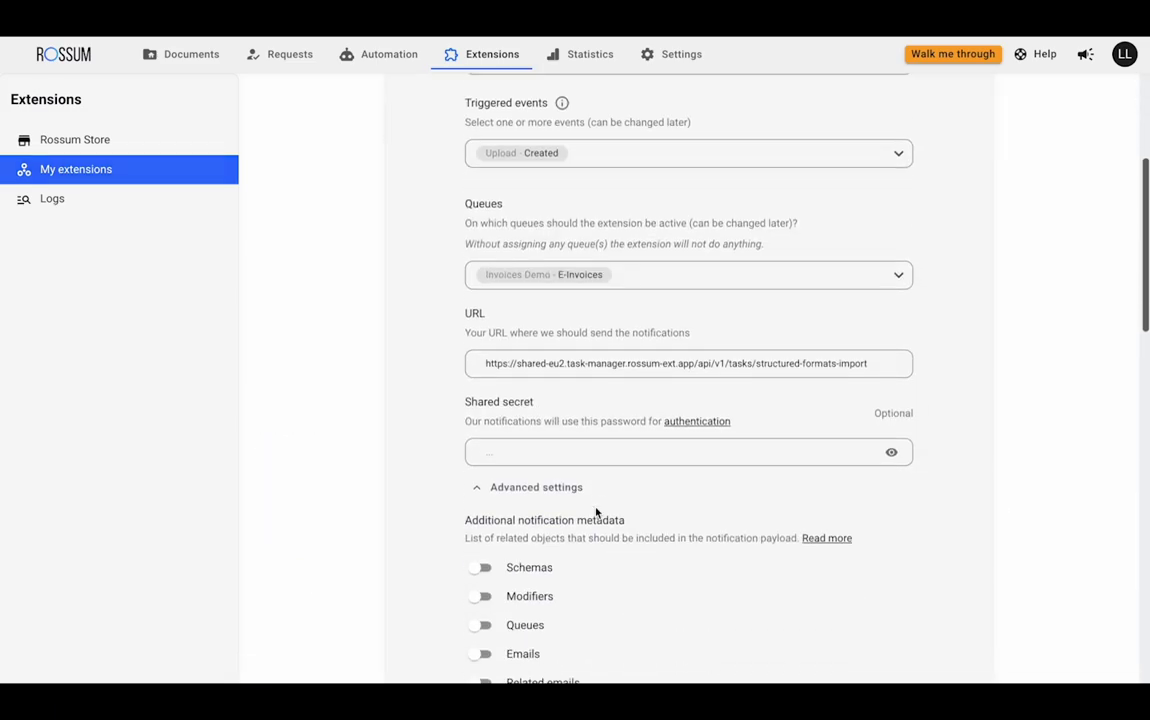
scroll(585, 509, down, 2)
scroll(590, 510, down, 3)
scroll(590, 511, down, 5)
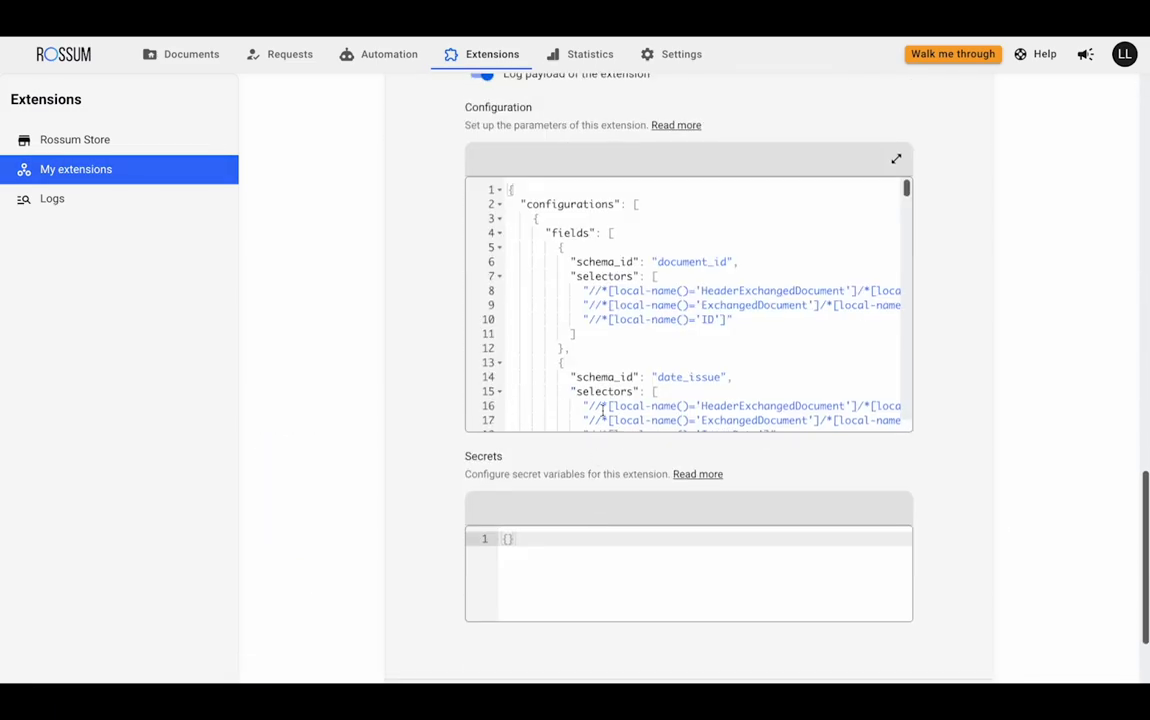
scroll(608, 288, down, 3)
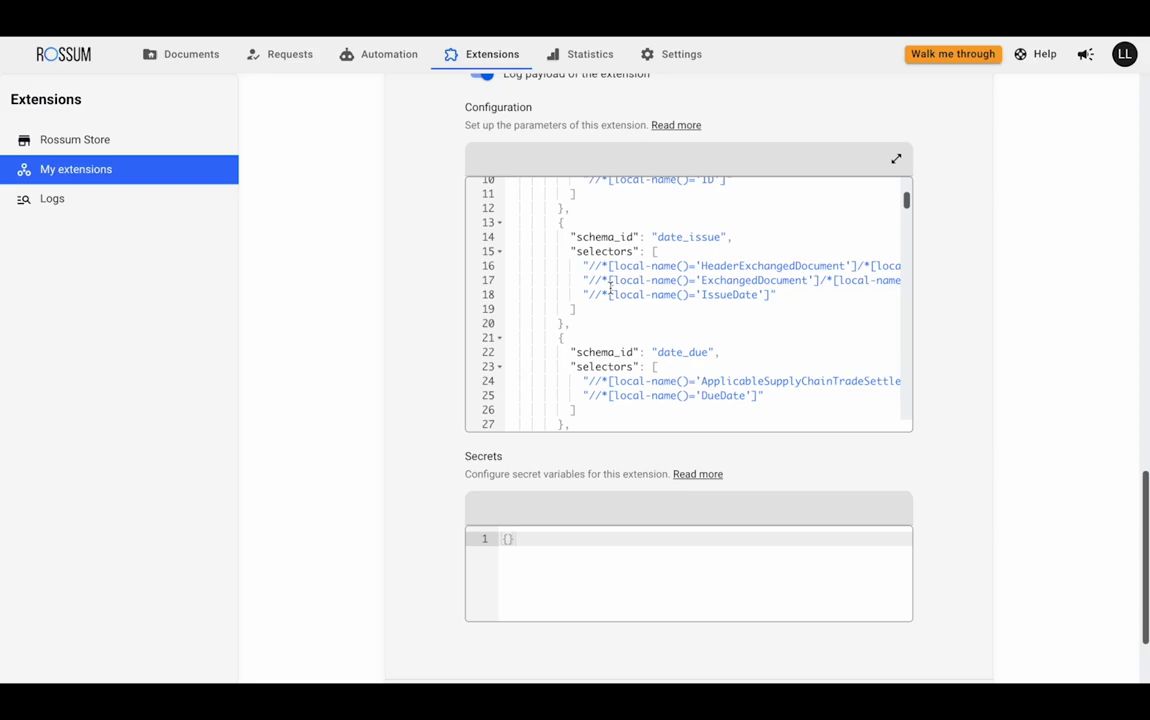
Upload the two XRechnung XML files and two ZUGFeRD PDFs into the E-Invoices queue.
click(191, 62)
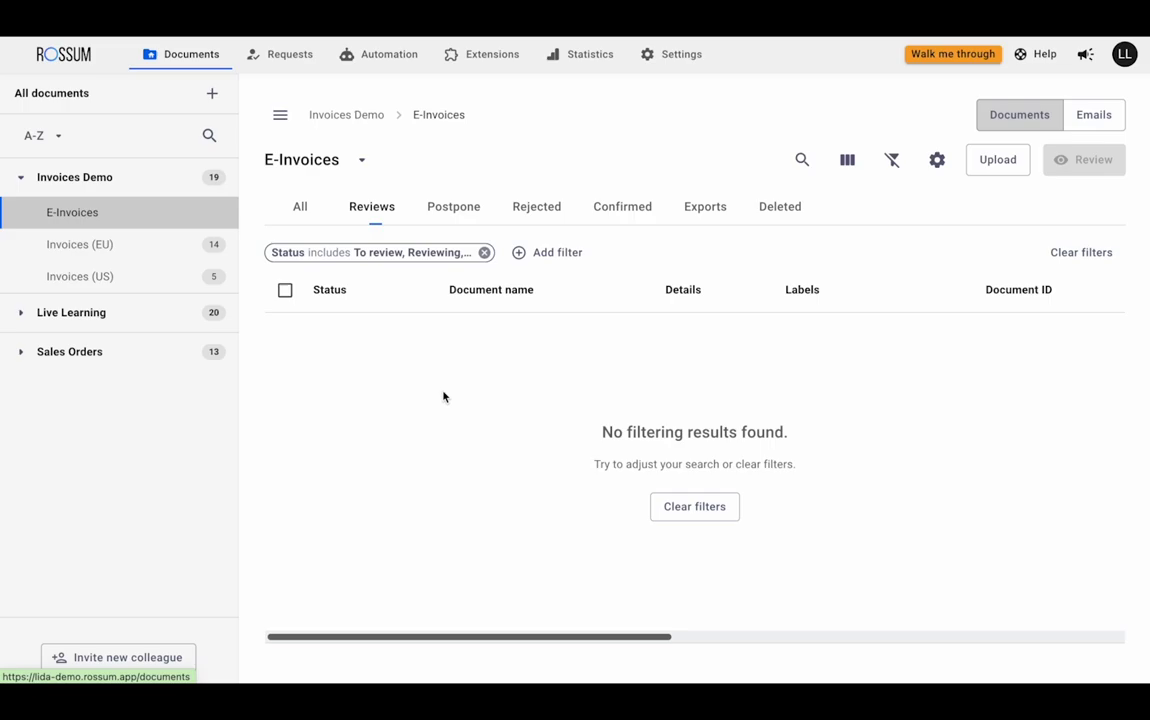
click(998, 162)
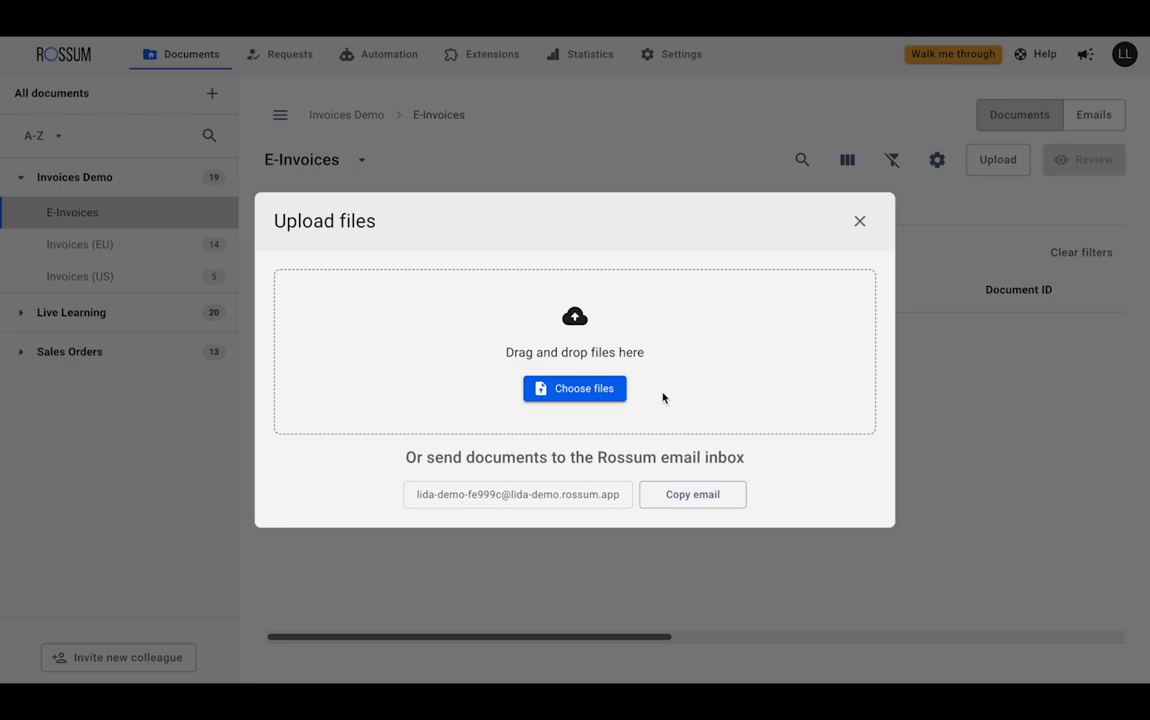
click(590, 388)
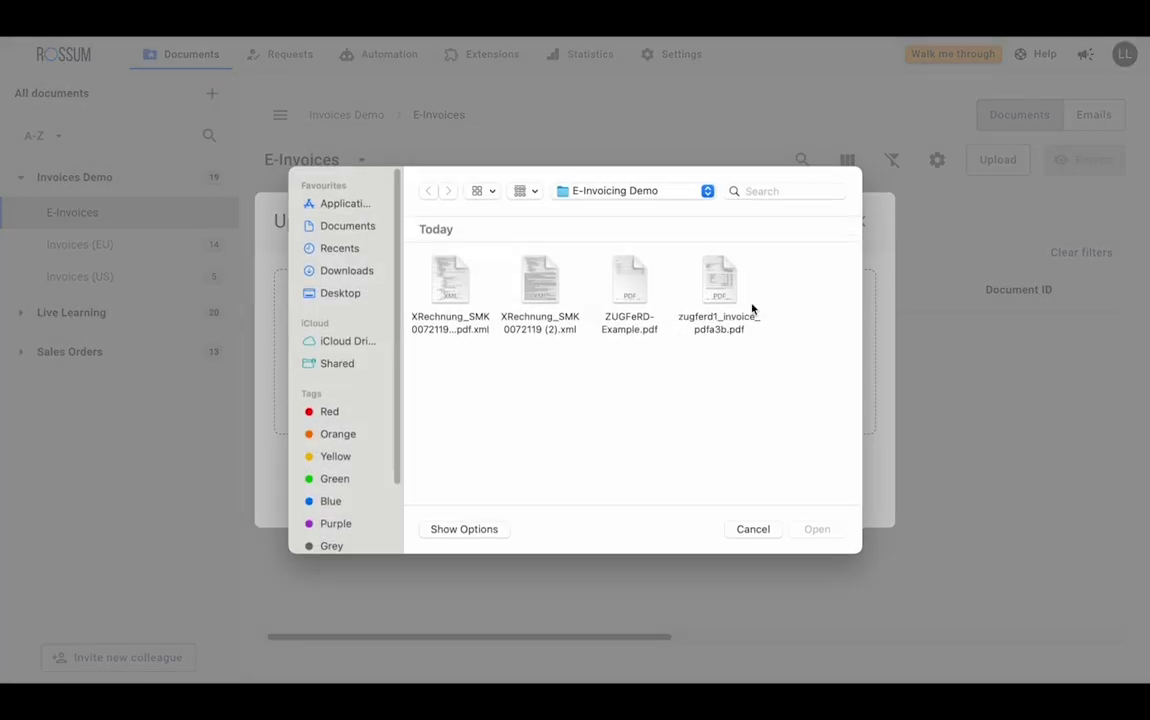
click(680, 288)
shift+click(444, 296)
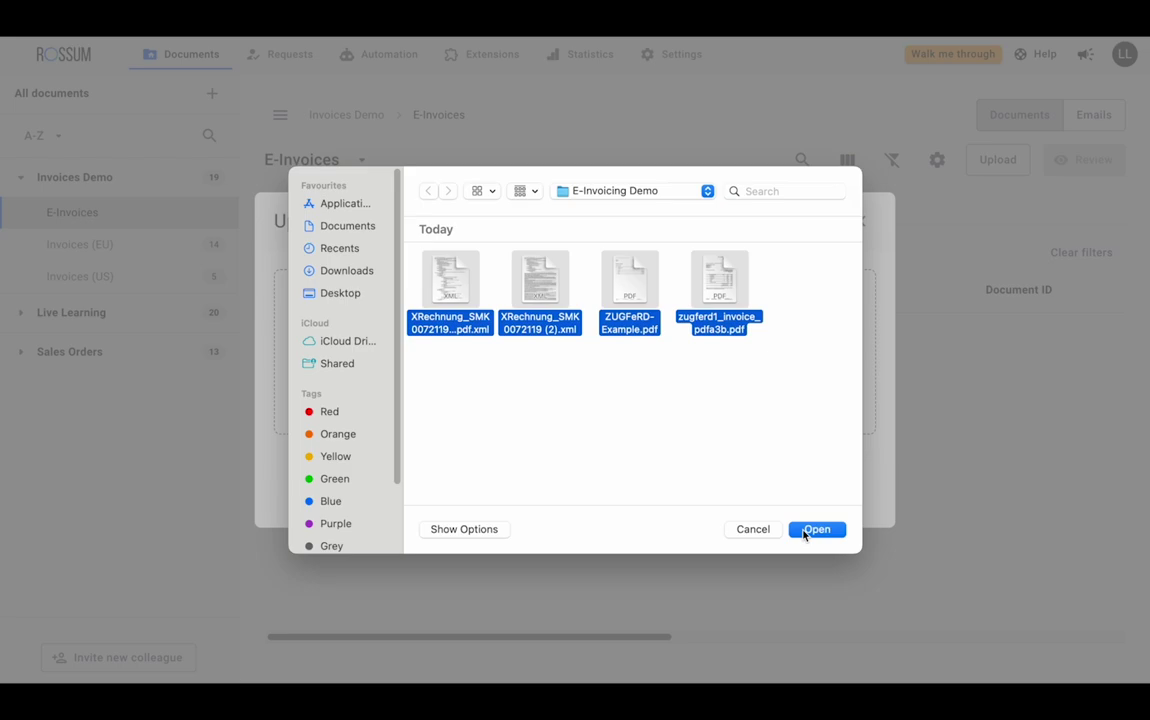
click(815, 529)
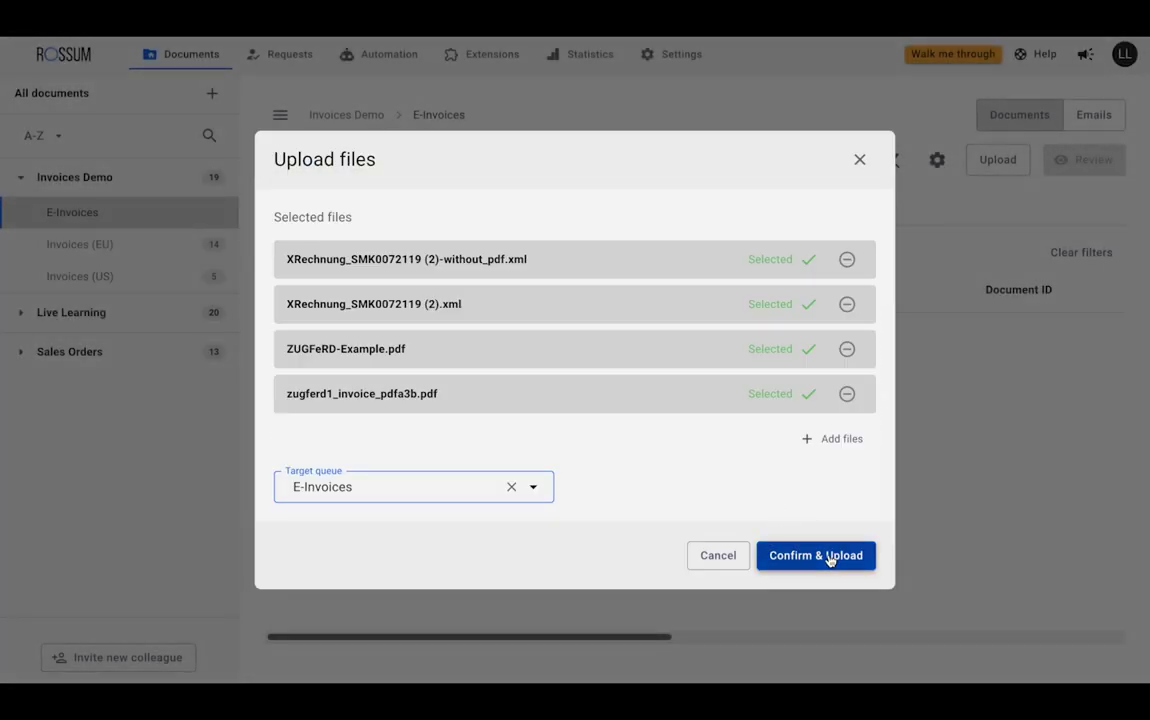
click(829, 556)
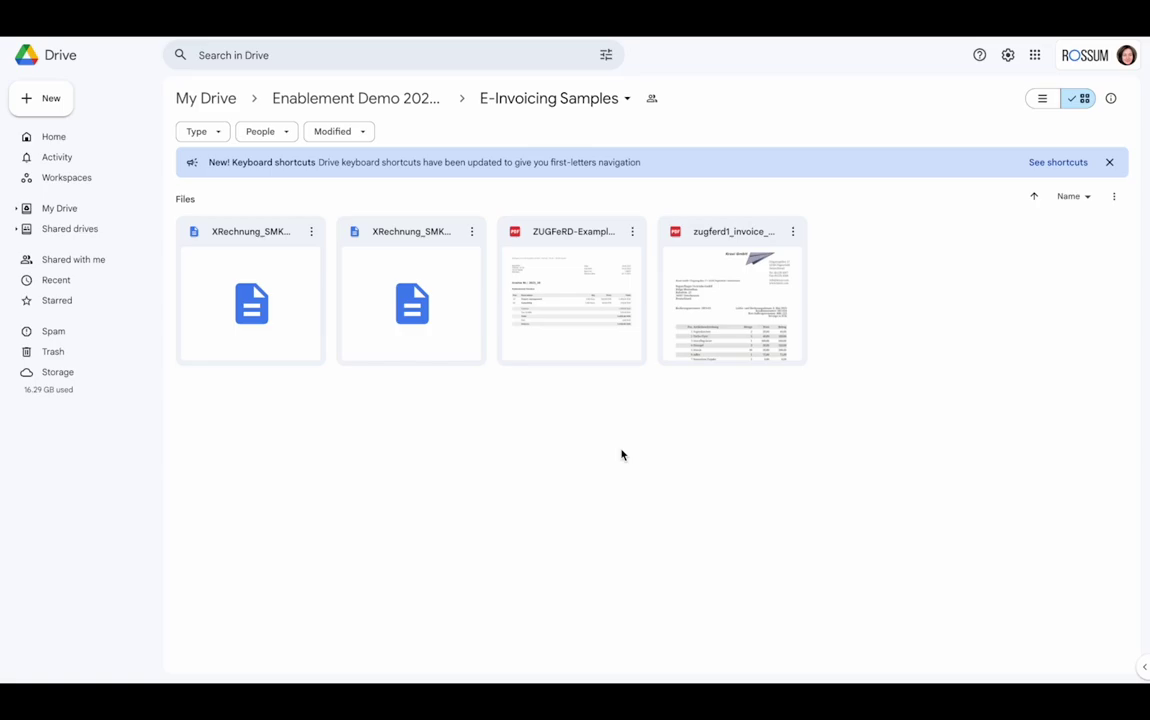
Preview the XRechnung file without embedded PDF and scroll through its XML.
double_click(275, 322)
scroll(295, 343, down, 10)
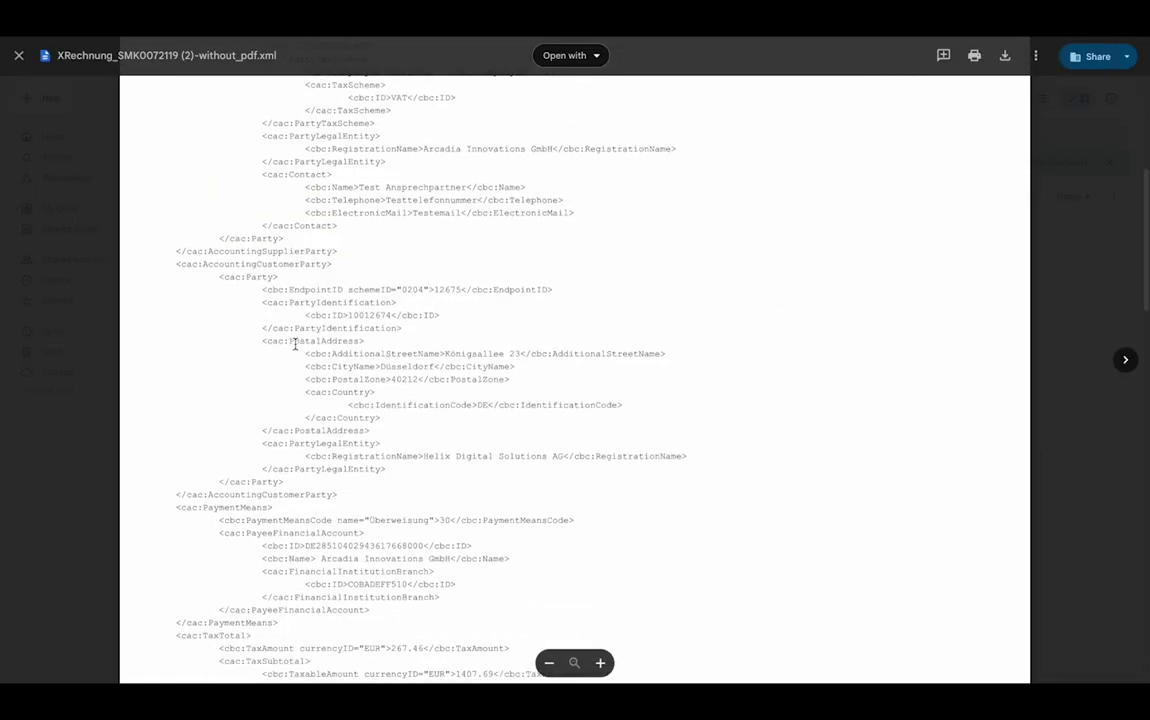
scroll(295, 345, down, 3)
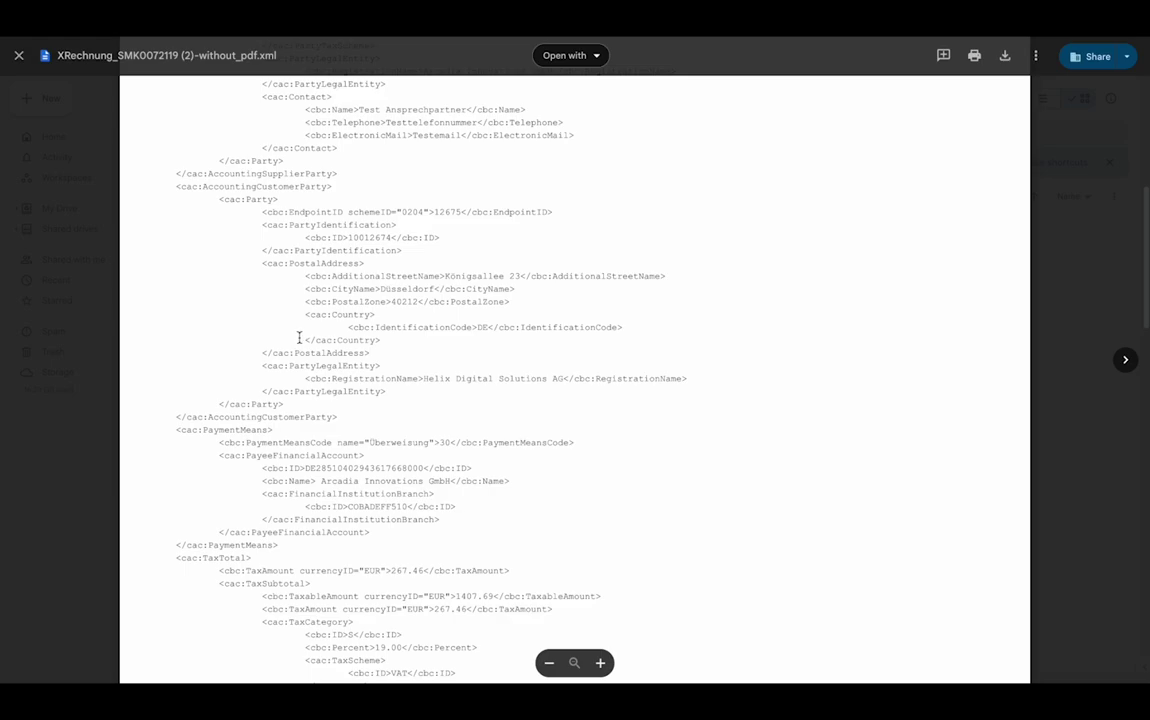
scroll(385, 455, down, 6)
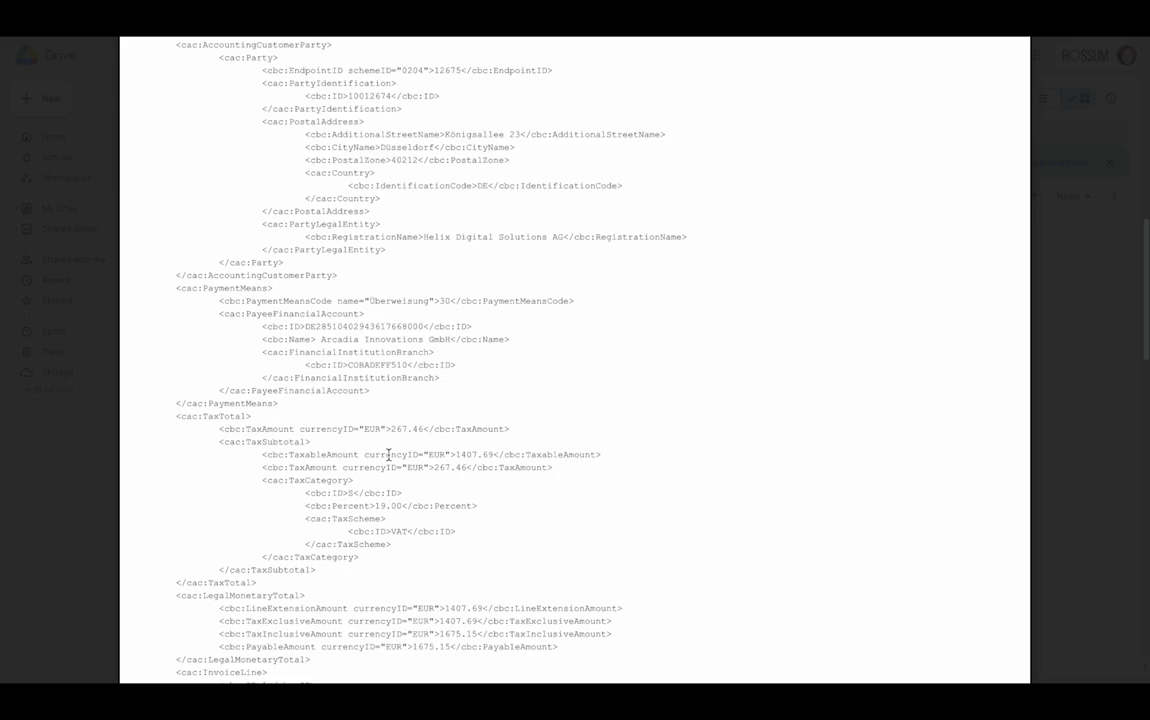
scroll(385, 458, down, 9)
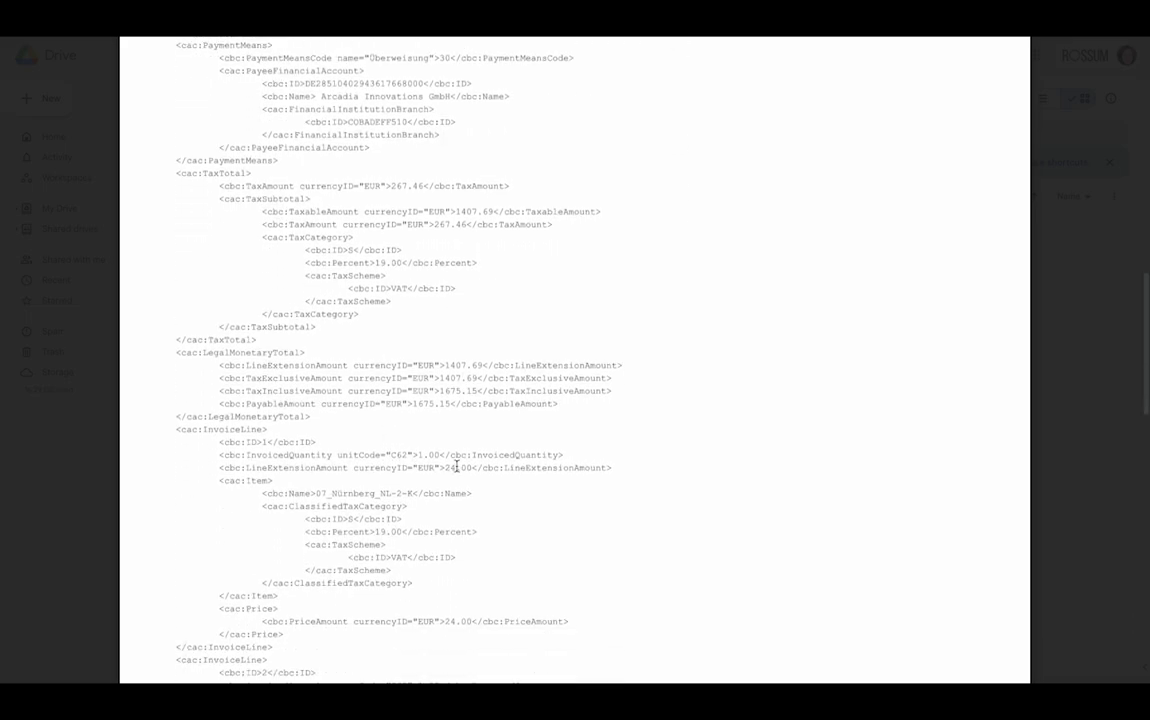
scroll(430, 465, down, 3)
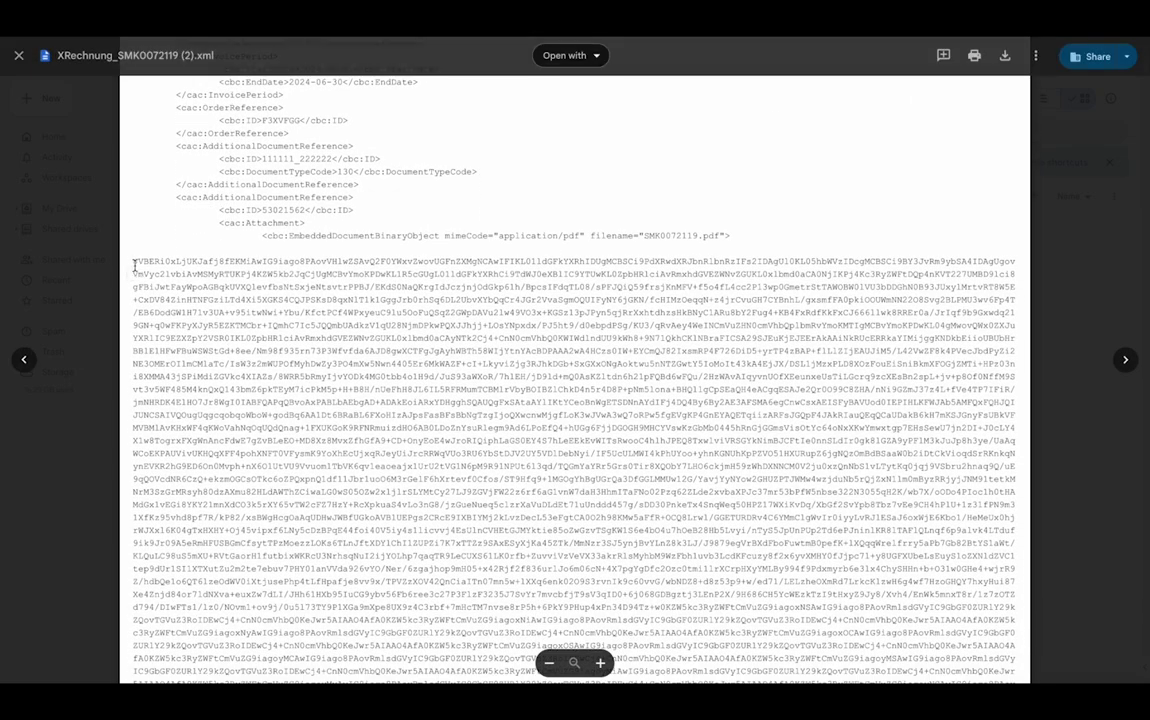
Highlight the base64 PDF attachment text, view ZUGFeRD-Example.pdf, then close the preview.
drag(133, 259, 725, 503)
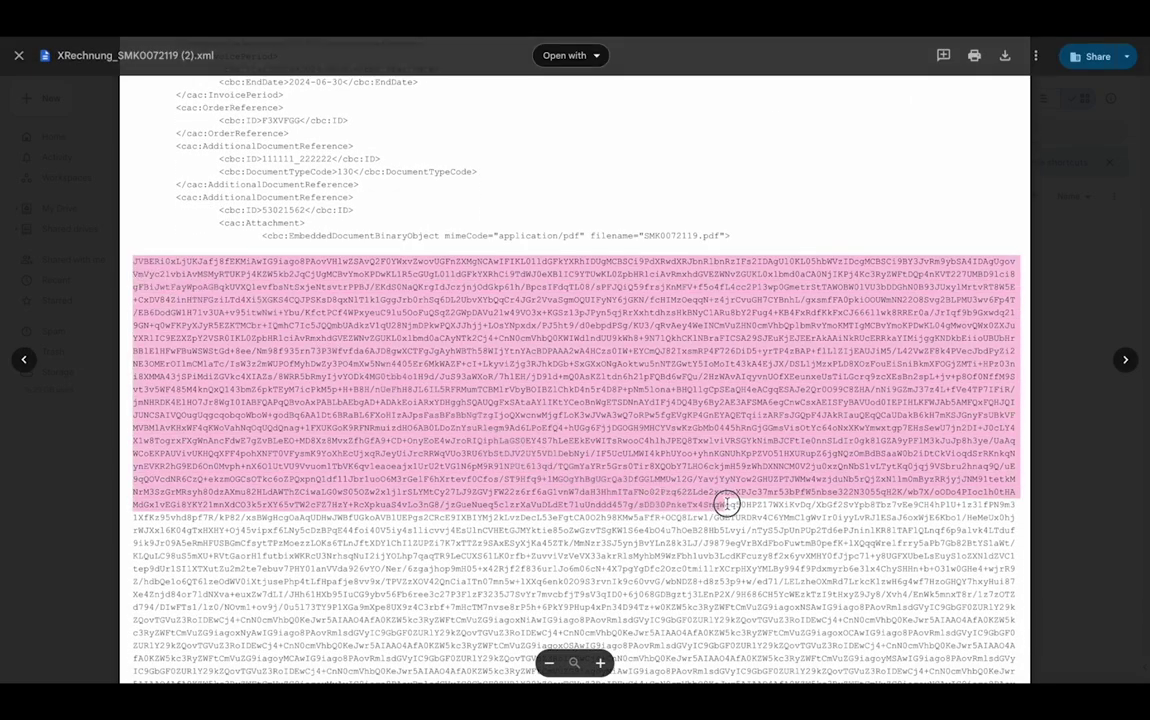
click(1005, 395)
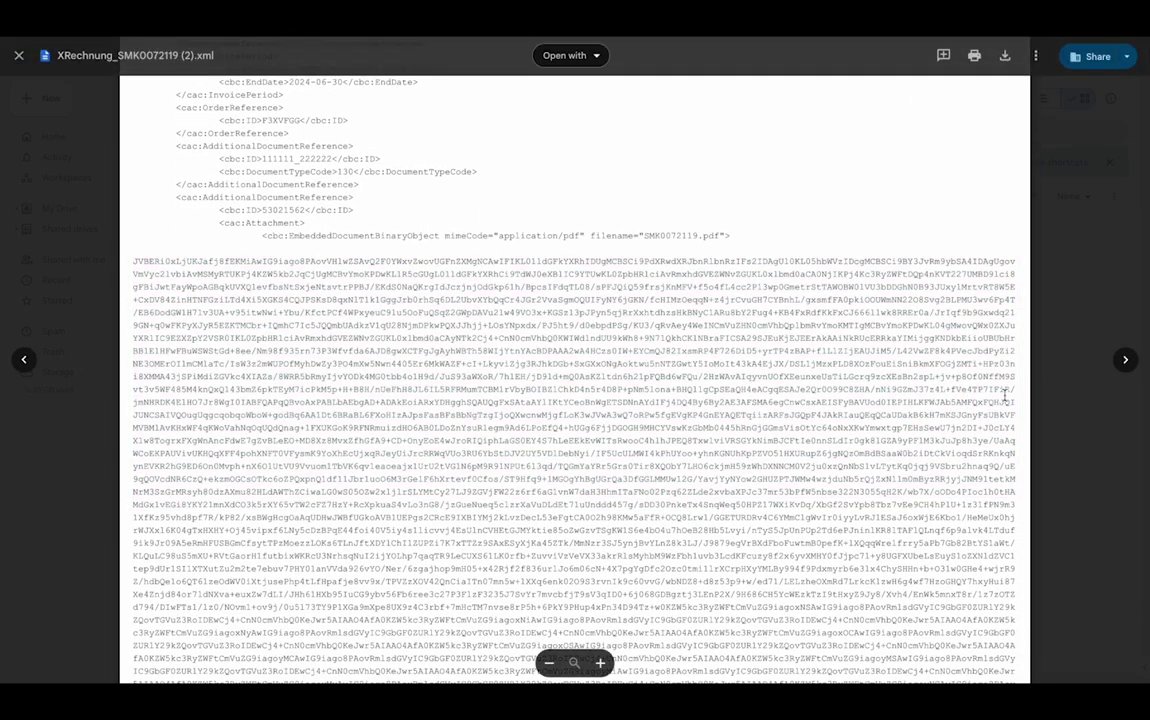
click(1124, 360)
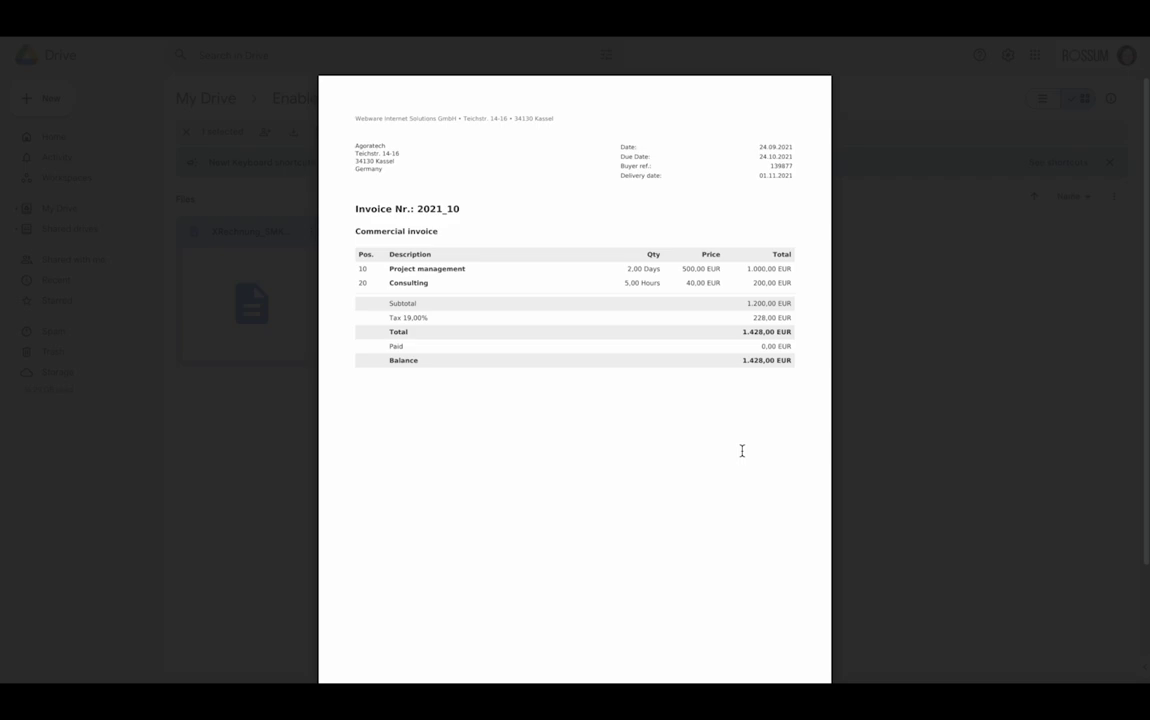
click(940, 318)
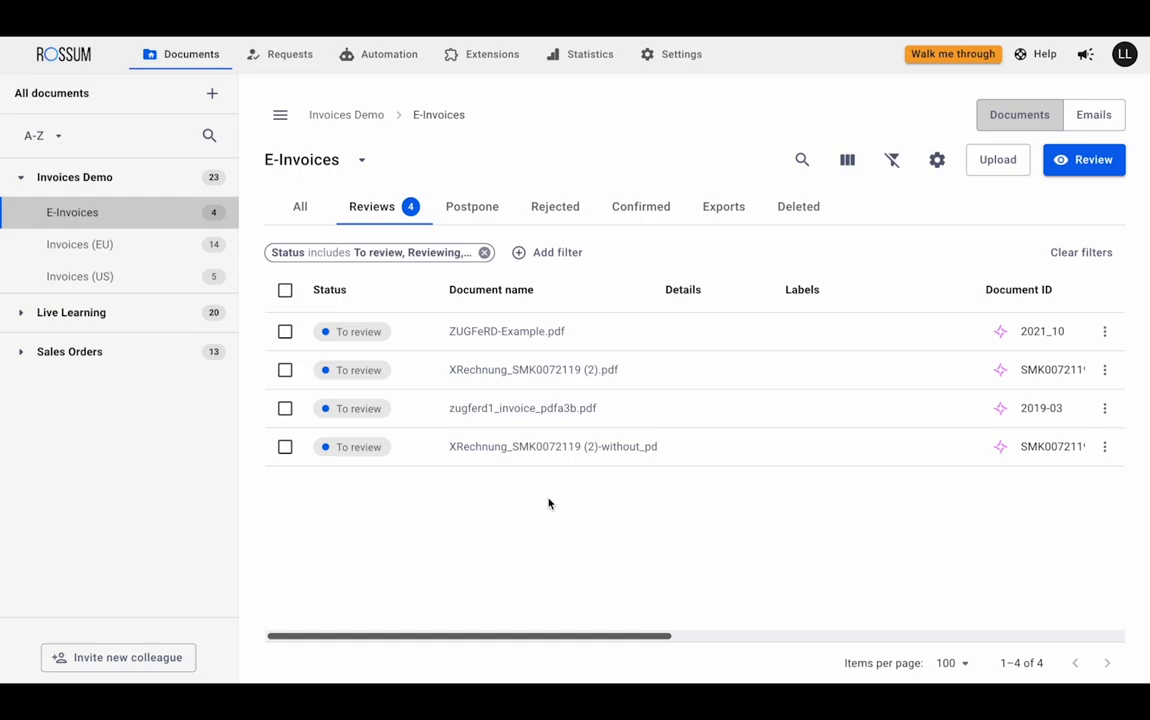
mouse_move(522, 408)
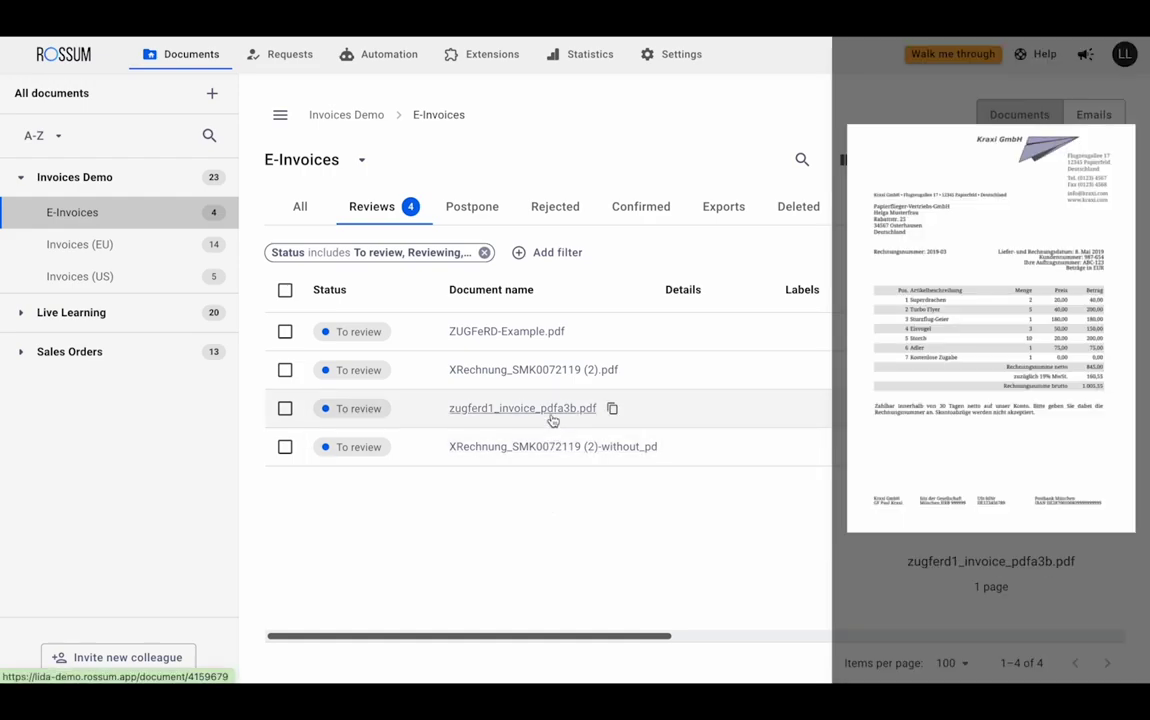
Open zugferd1_invoice_pdfa3b.pdf for review.
click(553, 421)
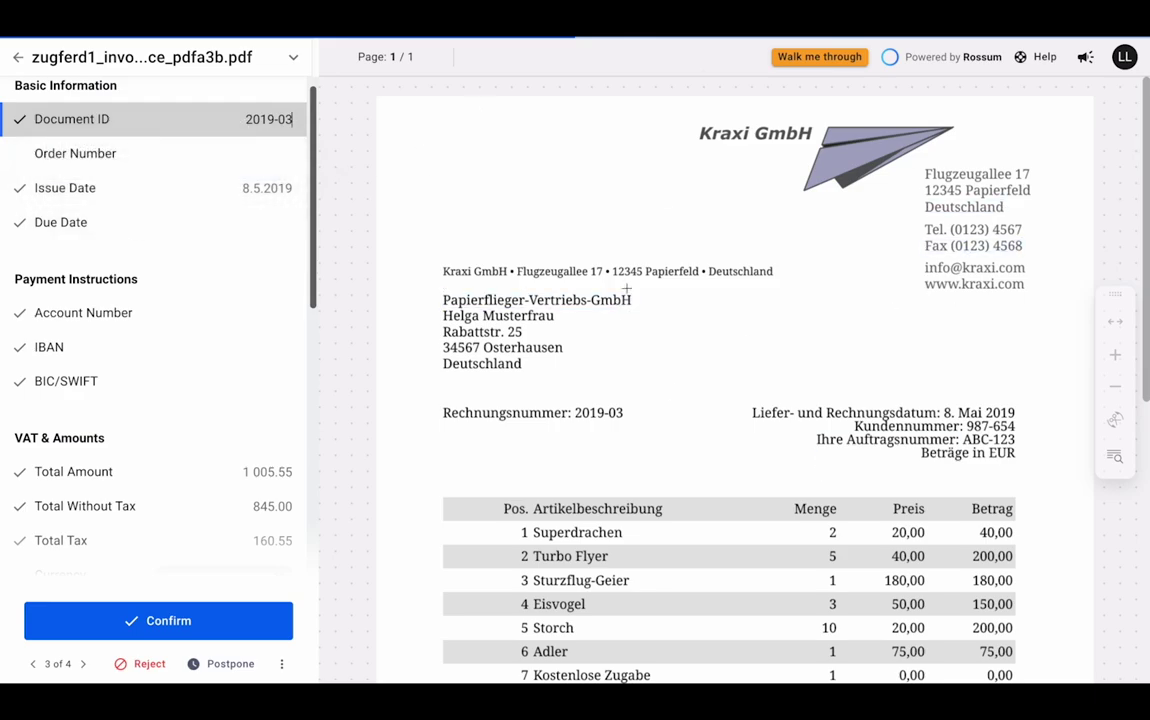
scroll(243, 282, up, 1)
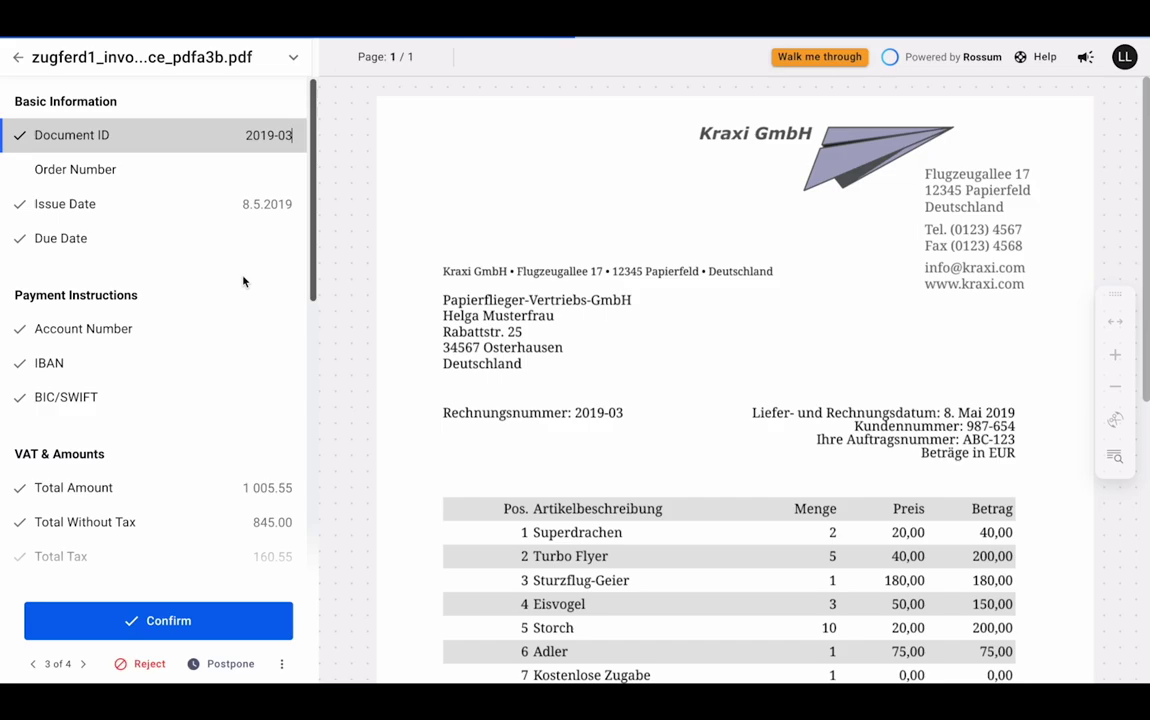
scroll(243, 282, down, 3)
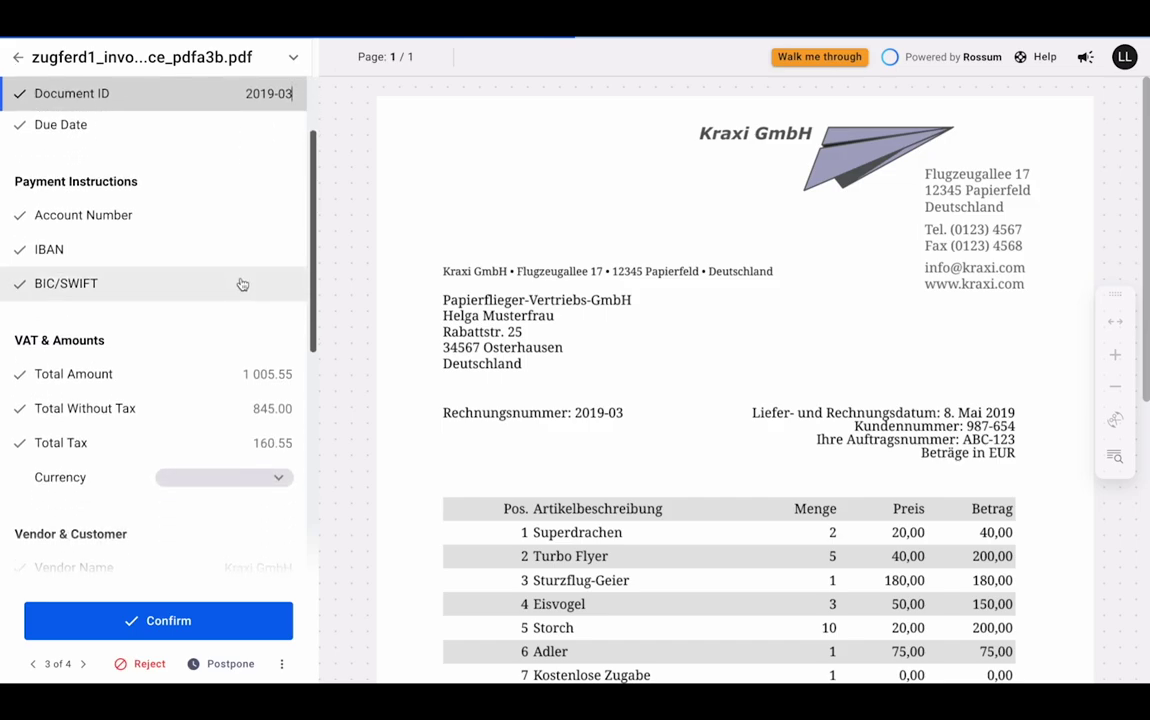
click(241, 258)
scroll(826, 376, down, 5)
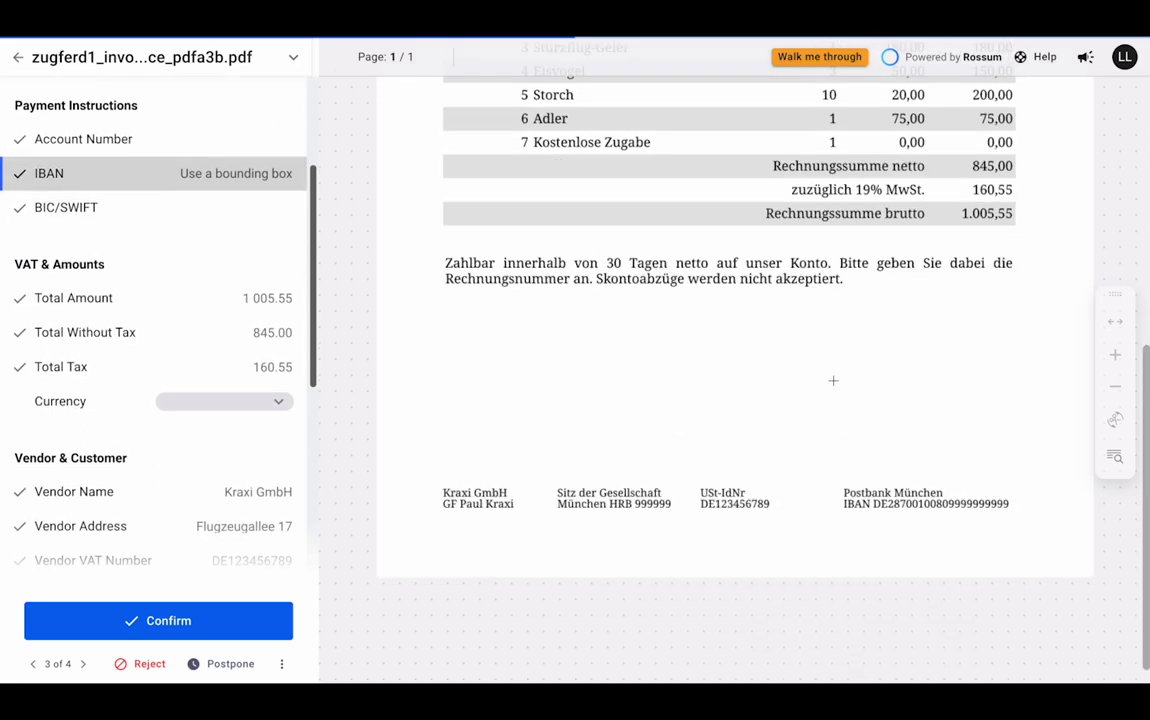
click(899, 507)
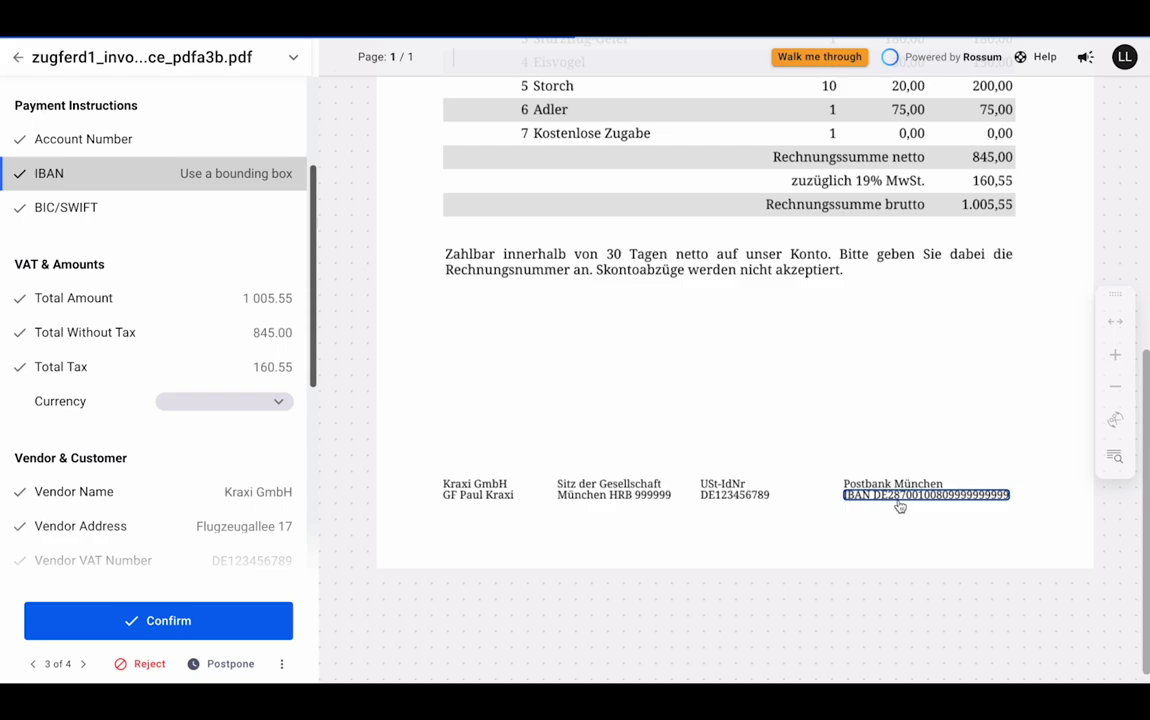
click(899, 507)
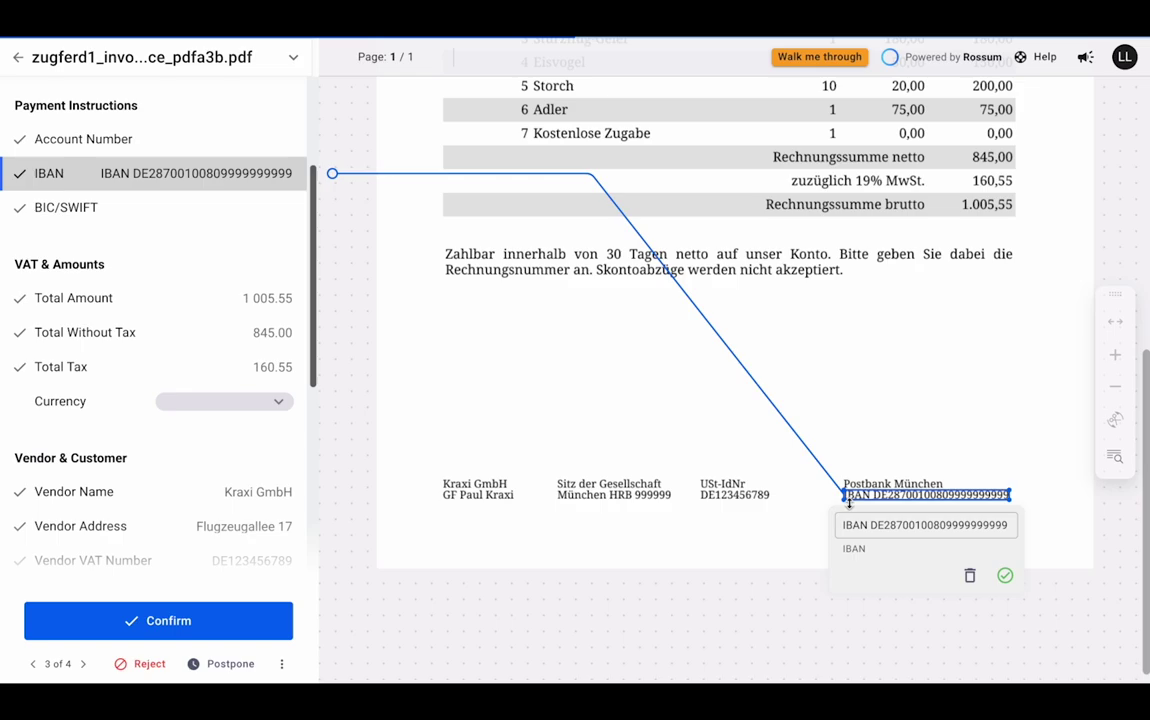
drag(847, 496, 872, 496)
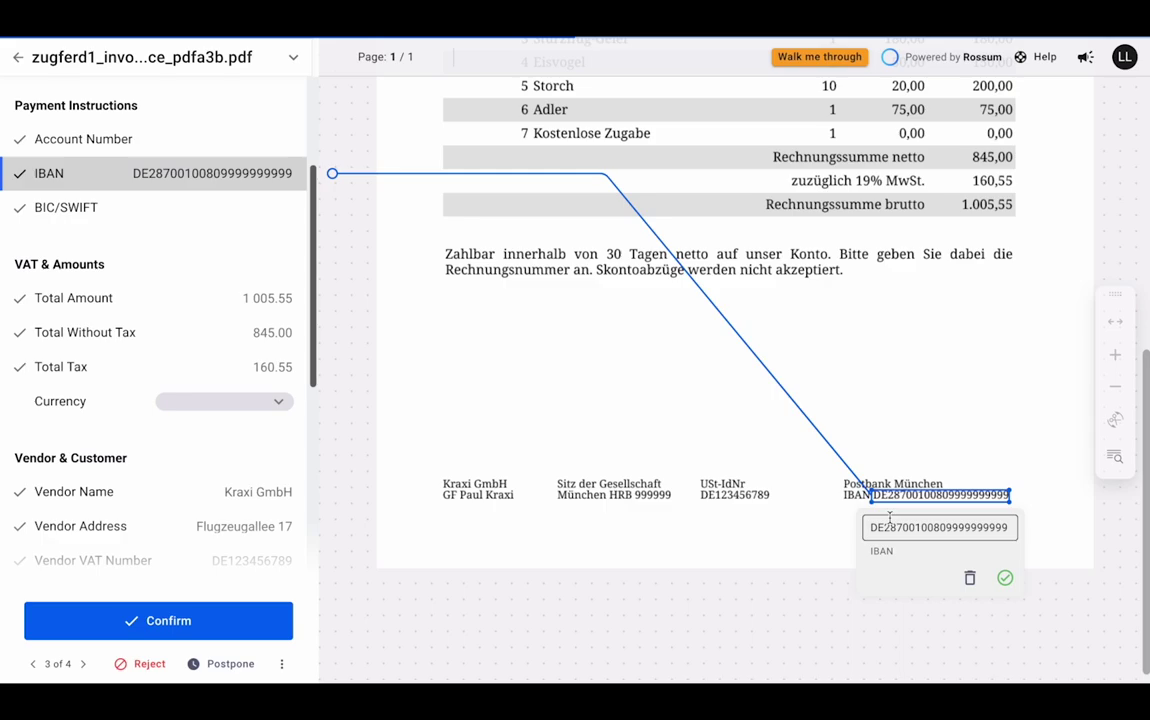
scroll(250, 410, down, 3)
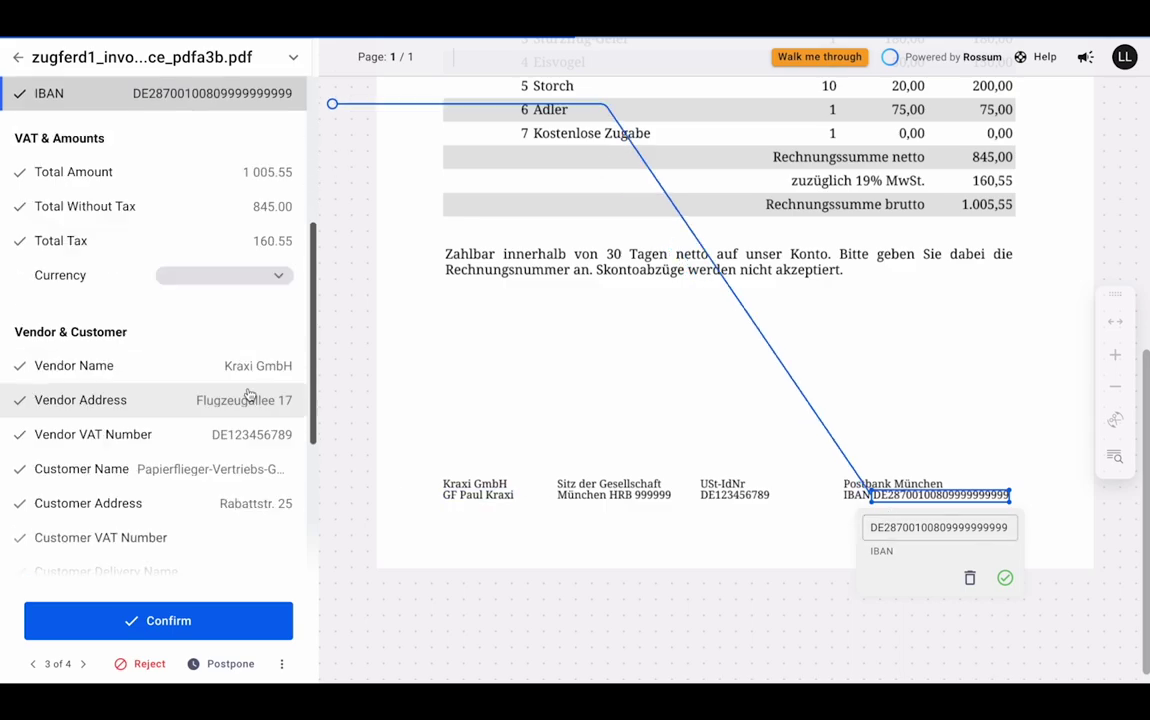
scroll(242, 409, down, 5)
scroll(235, 410, up, 8)
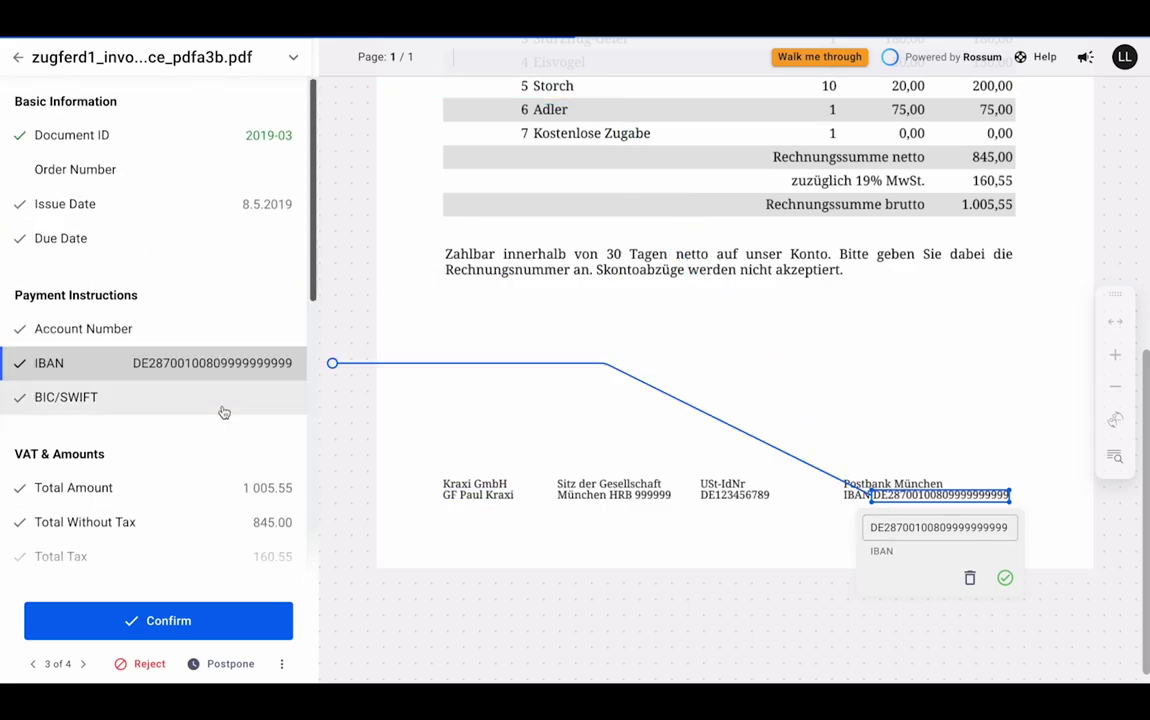
scroll(400, 390, up, 5)
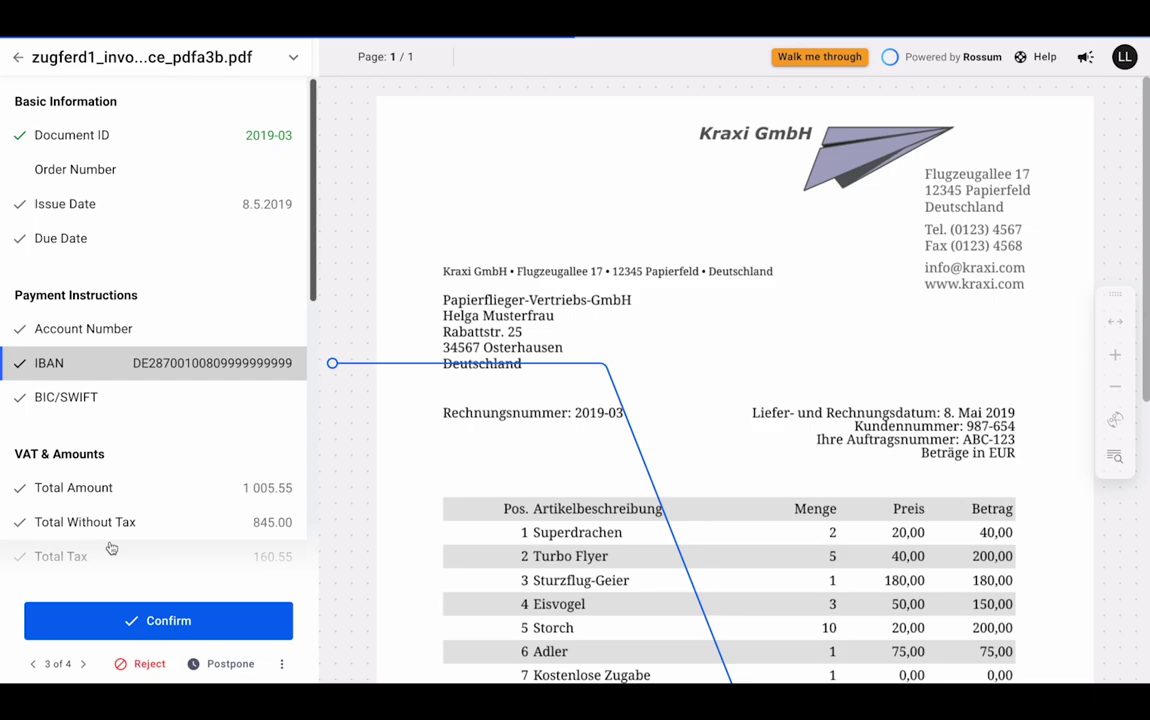
Confirm the zugferd1 invoice and check the XRechnung SMK0072119 fields, including total 1,675.15.
click(181, 621)
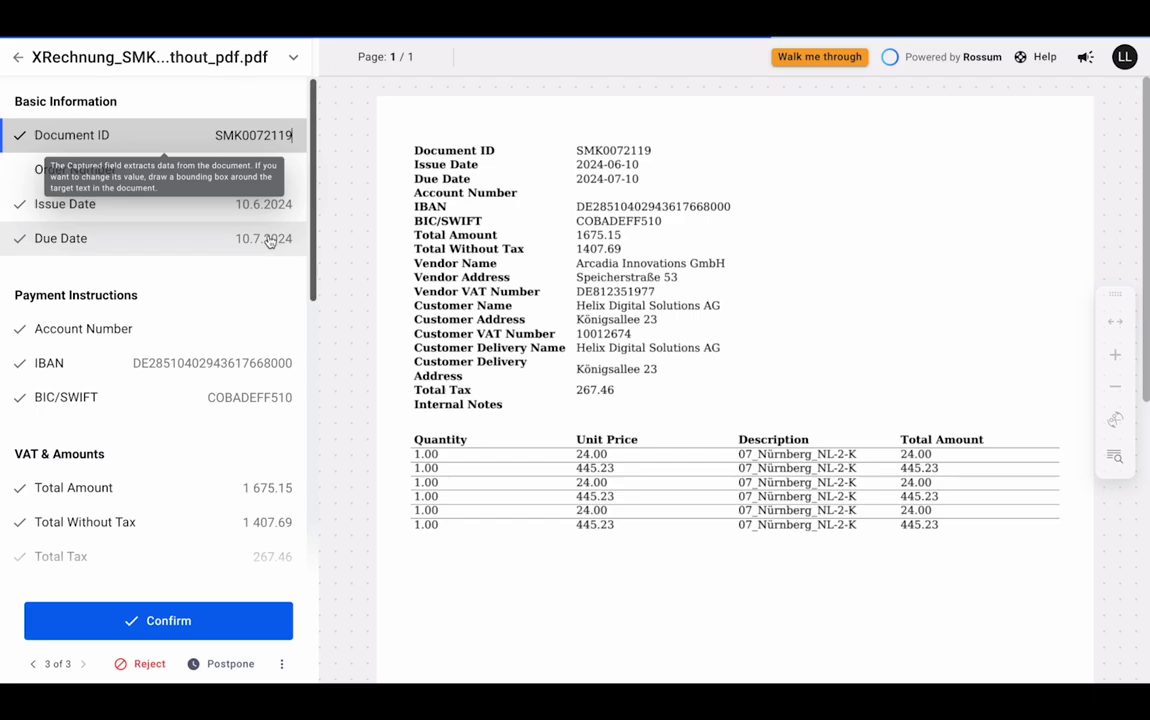
scroll(253, 315, down, 2)
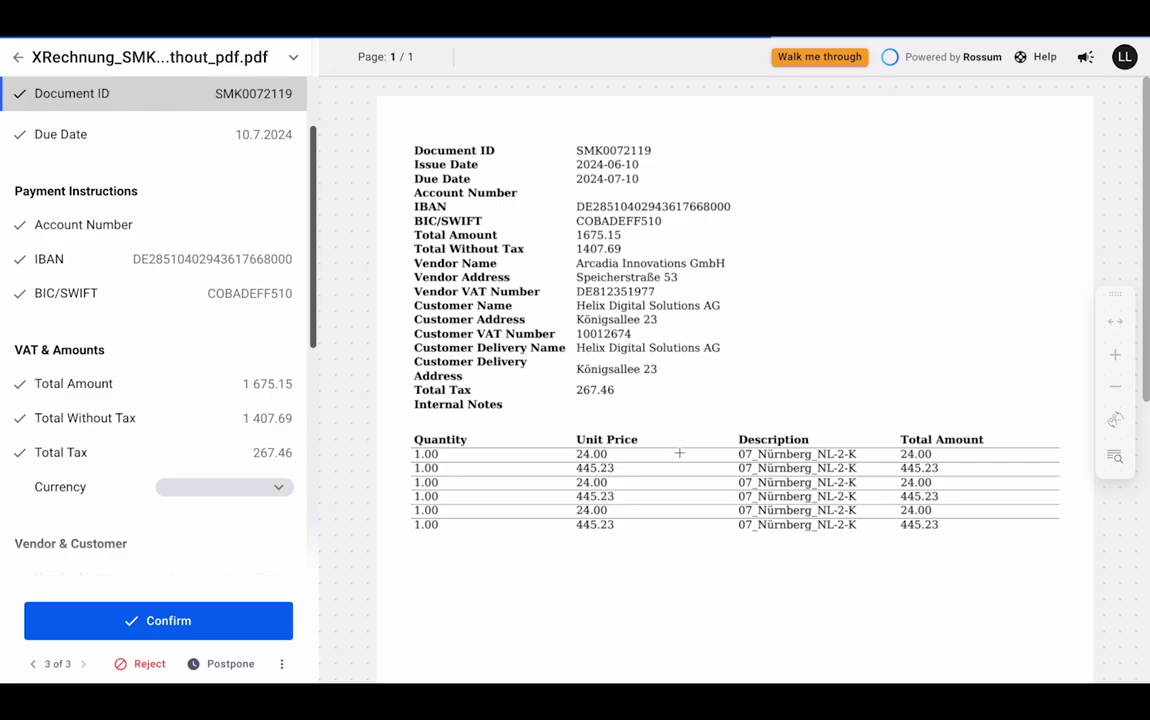
Check the extracted fields of XRechnung_SMK0072119 (2).pdf and return to the E-Invoices list.
click(18, 57)
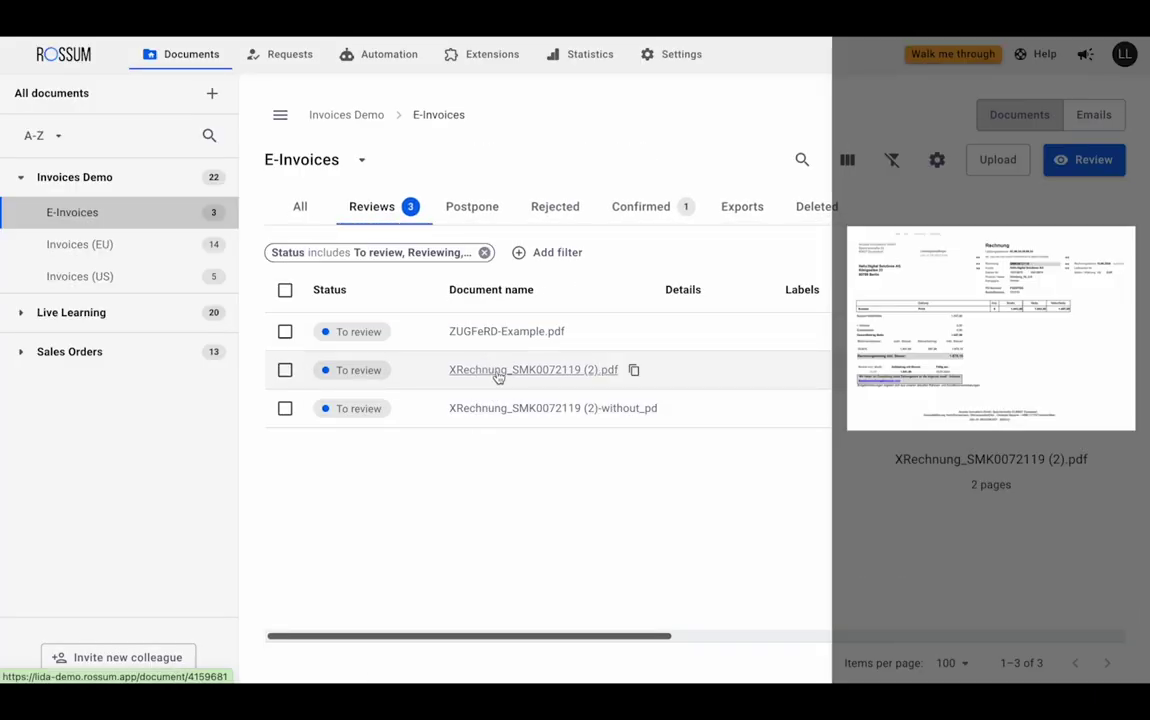
click(497, 372)
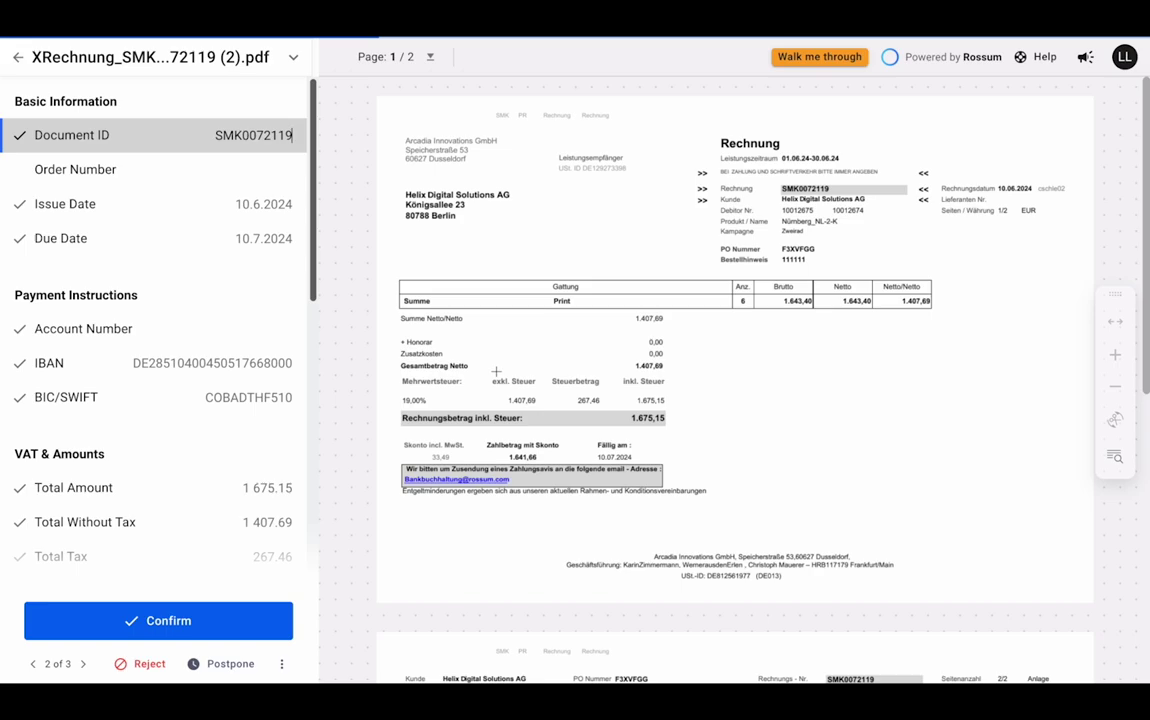
scroll(244, 240, down, 3)
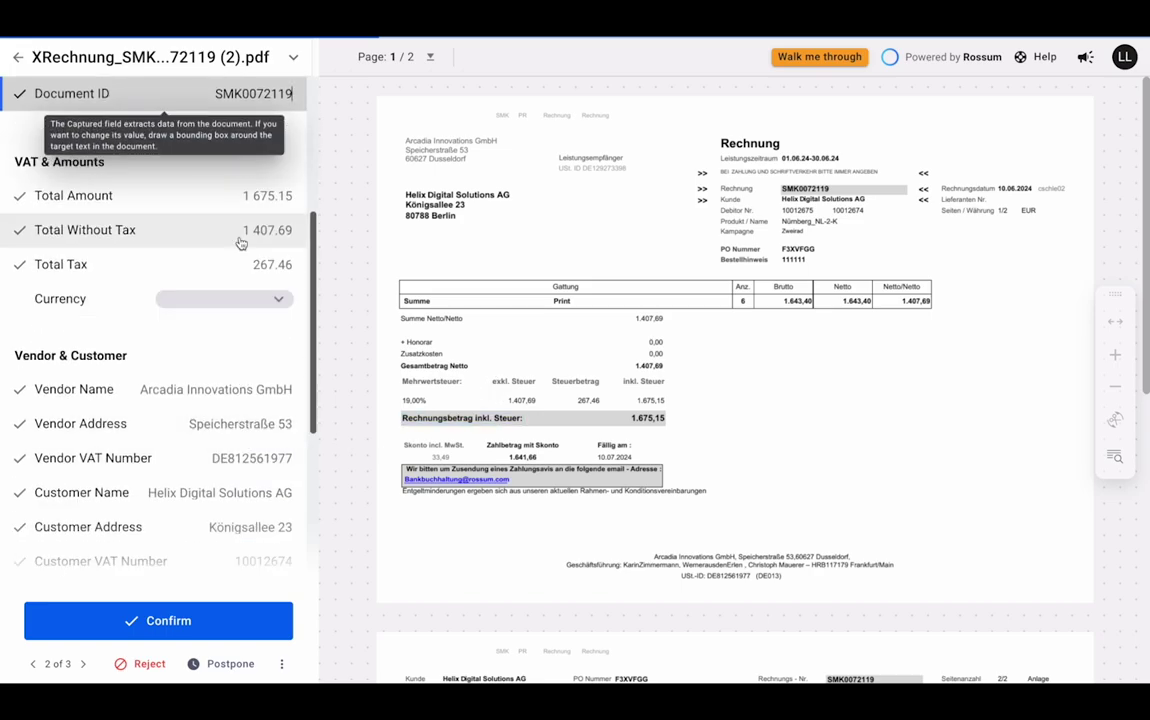
scroll(227, 340, up, 3)
scroll(226, 365, down, 5)
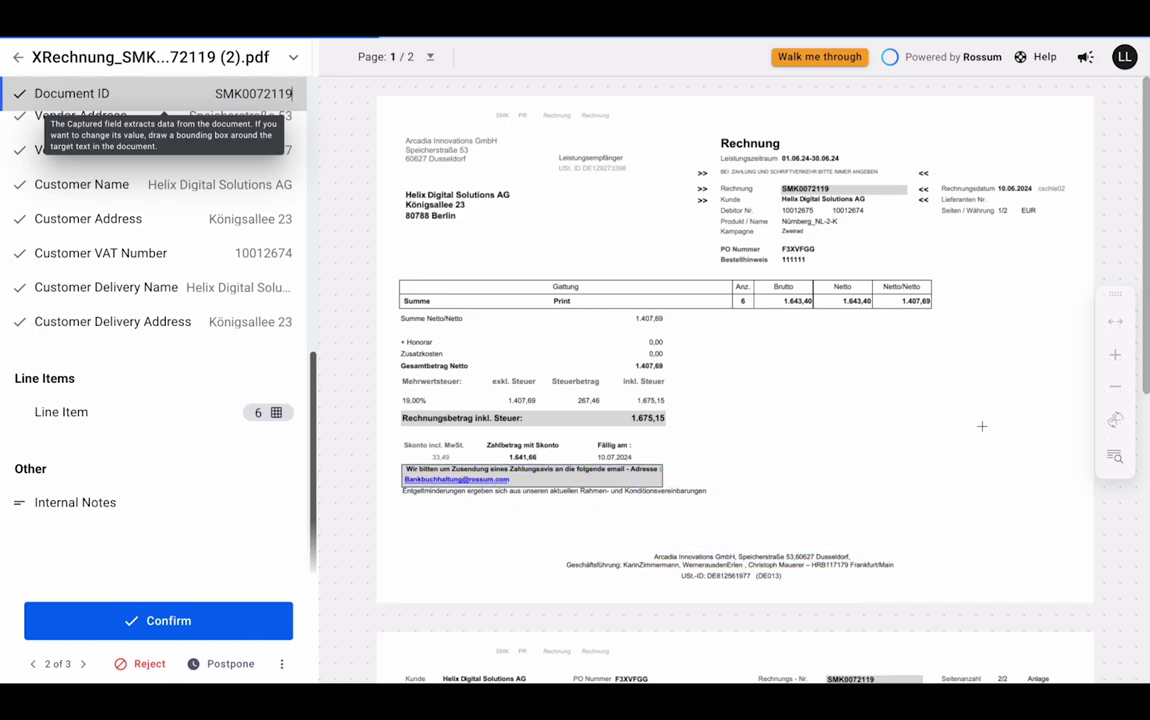
click(18, 57)
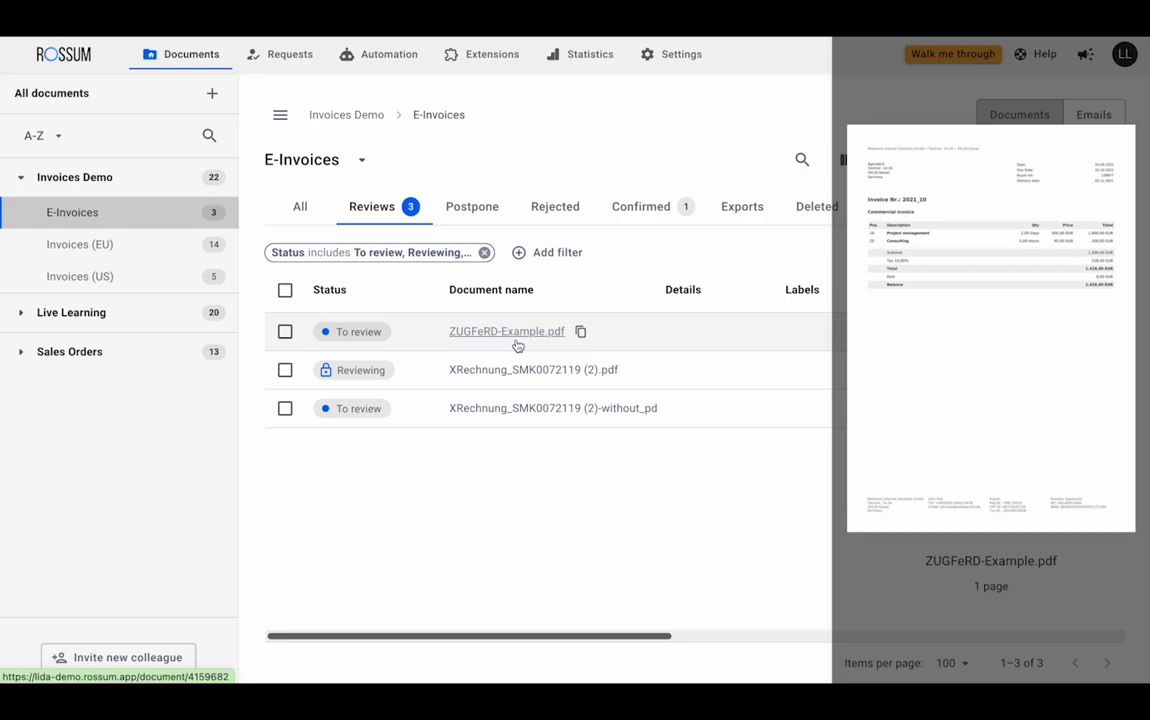
In ZUGFeRD-Example.pdf, set Total Without Tax to 1 200.00 from the subtotal.
click(512, 336)
scroll(223, 410, down, 1)
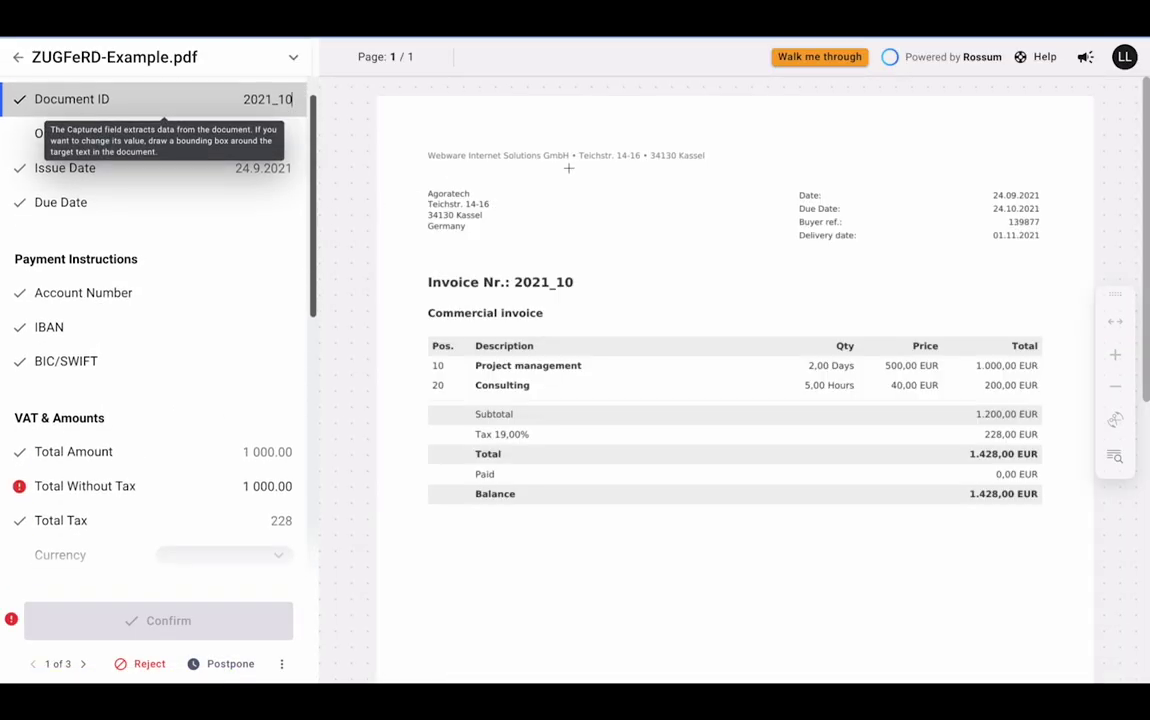
scroll(221, 415, down, 2)
click(215, 425)
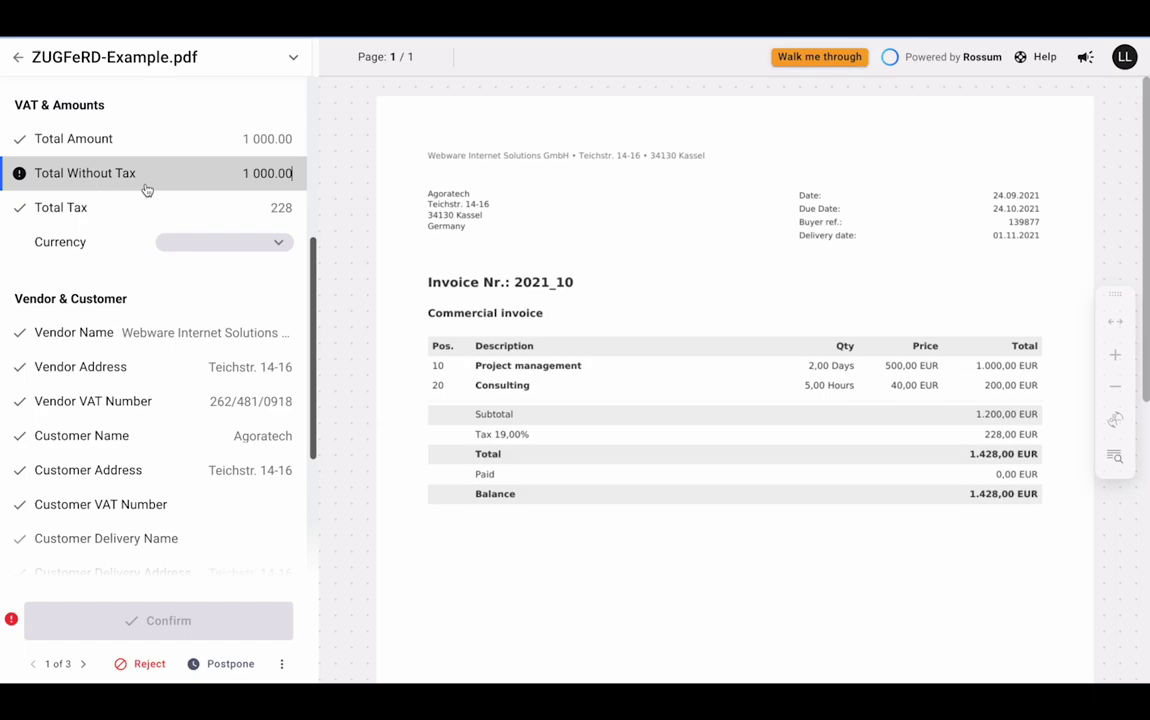
drag(291, 173, 229, 177)
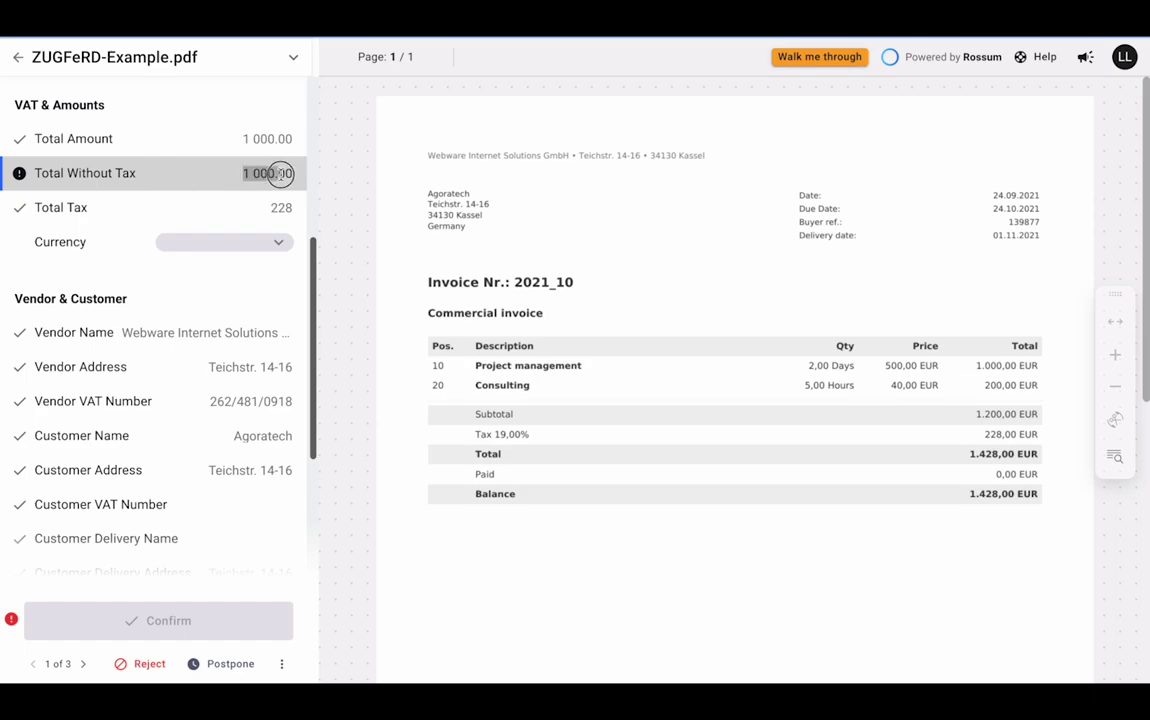
click(229, 177)
click(1010, 413)
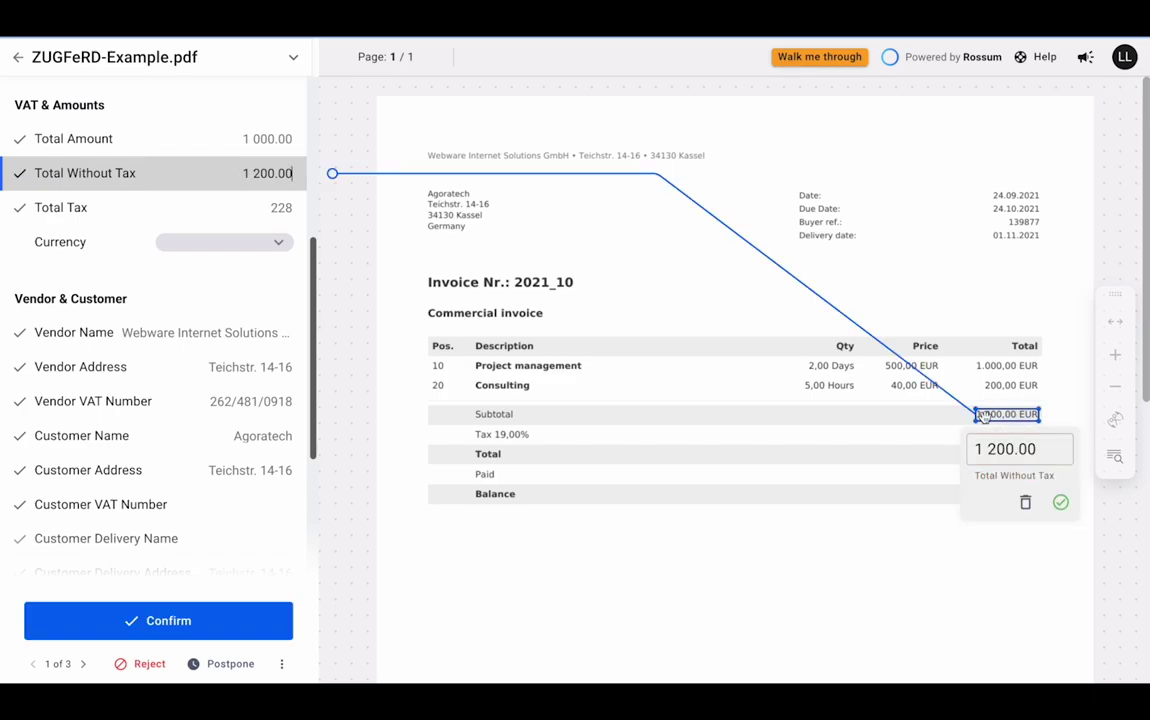
Set Total Amount to 1 428.00 from the document total and confirm the invoice.
click(232, 146)
drag(966, 446, 1040, 462)
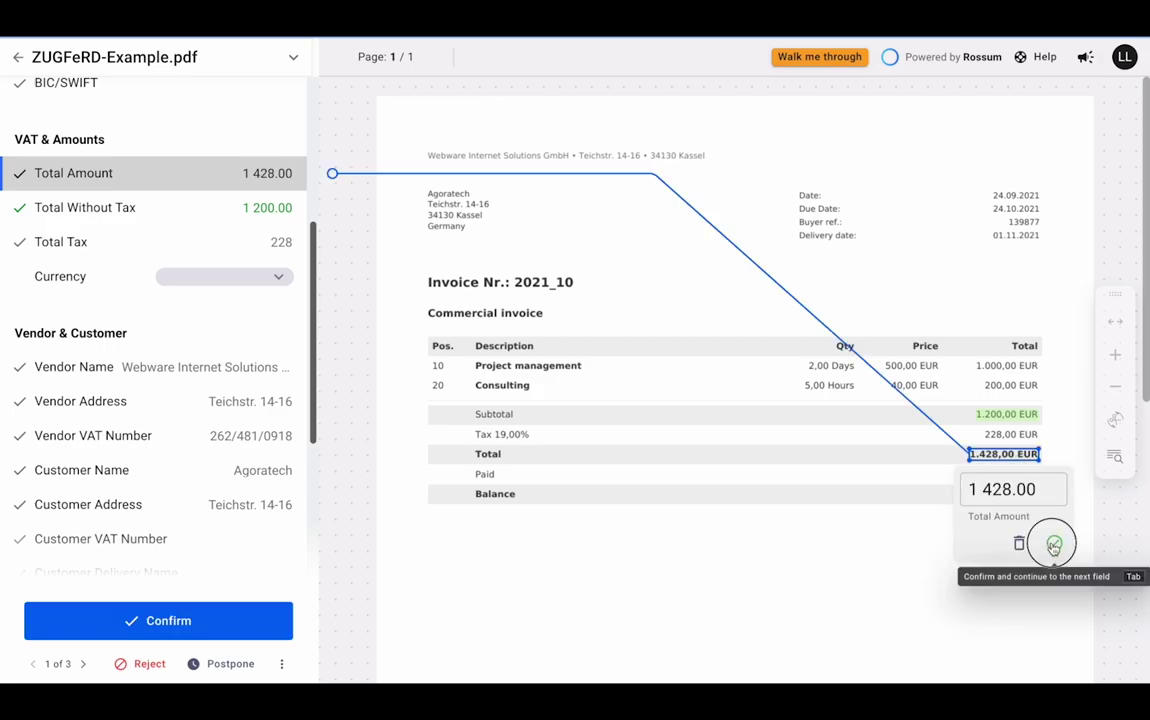
click(1054, 541)
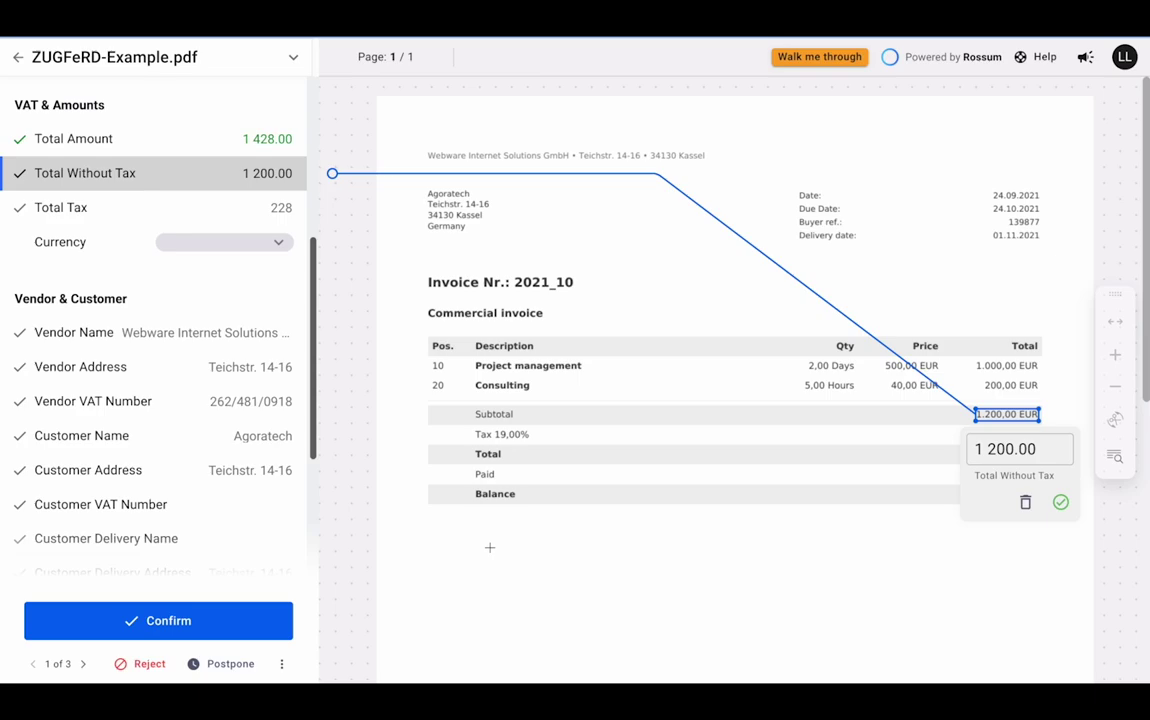
scroll(130, 430, down, 5)
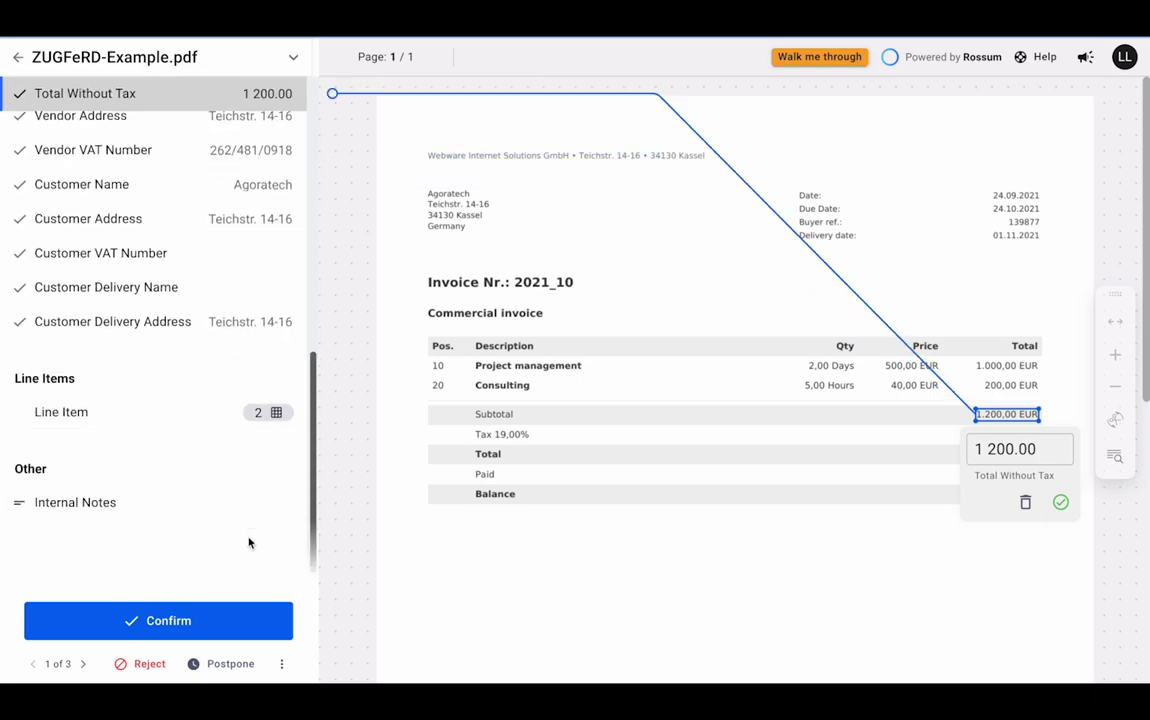
click(231, 615)
click(18, 57)
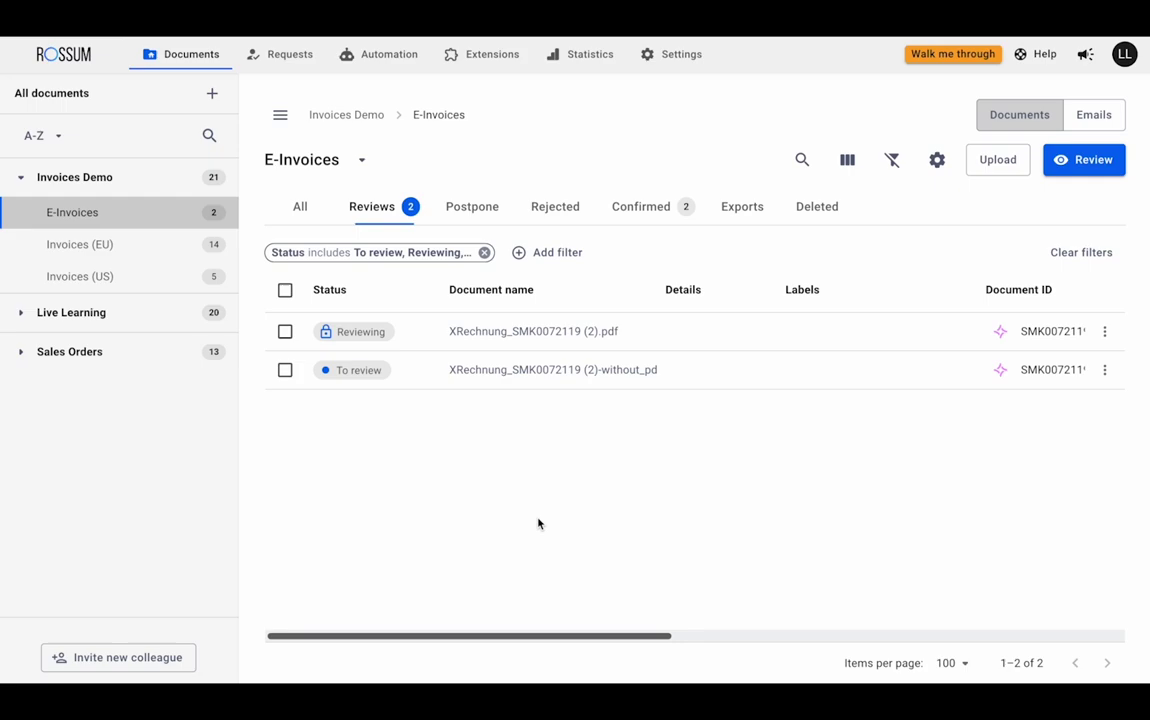